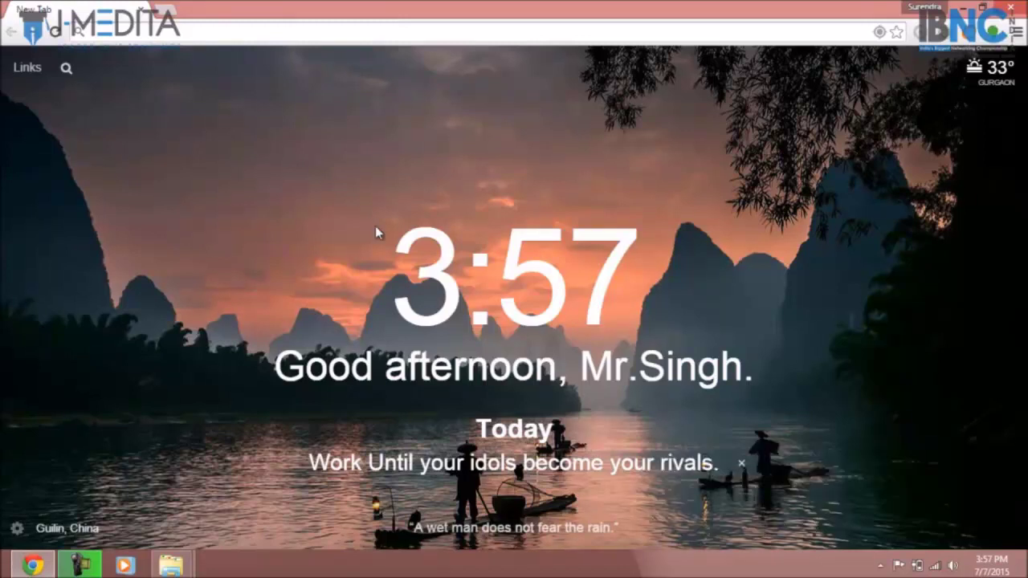
# Step: Search the web for "cisco packet tracer" and open the Cisco Packet Tracer 6.1 Free Download page on Get Into PC
pyautogui.click(276, 37)
pyautogui.write('cisco packet tracer')
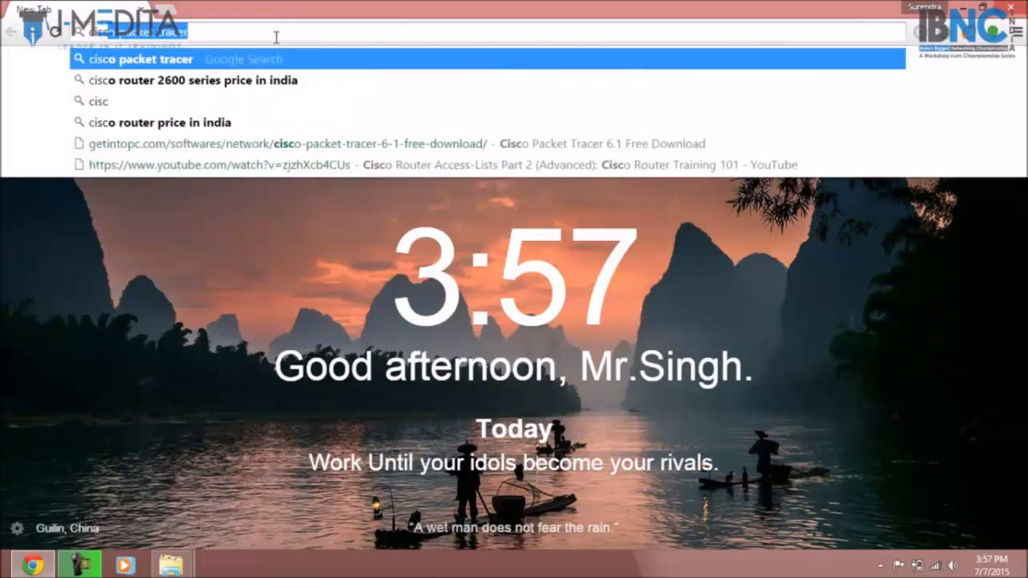
pyautogui.press('Return')
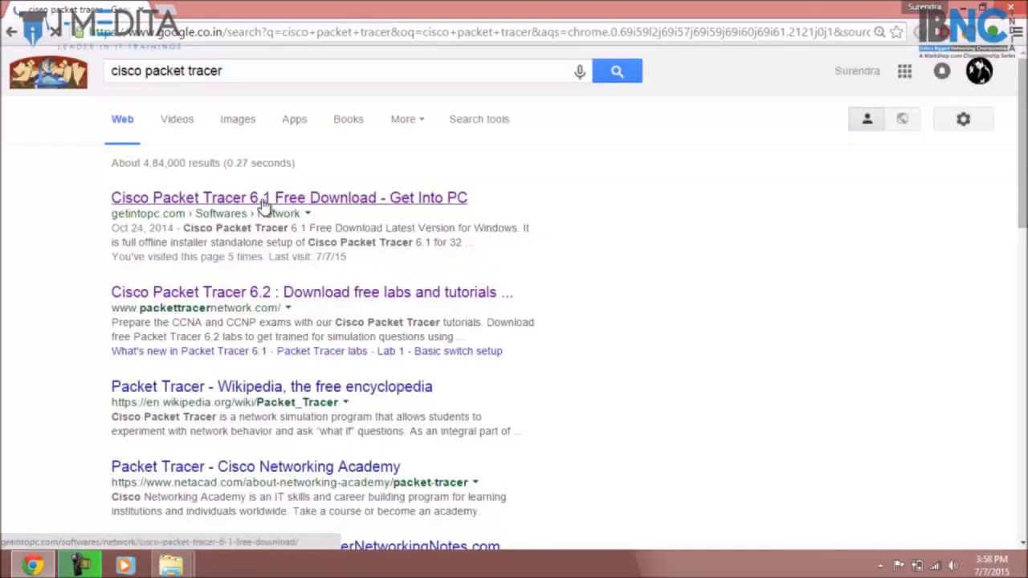
pyautogui.click(264, 206)
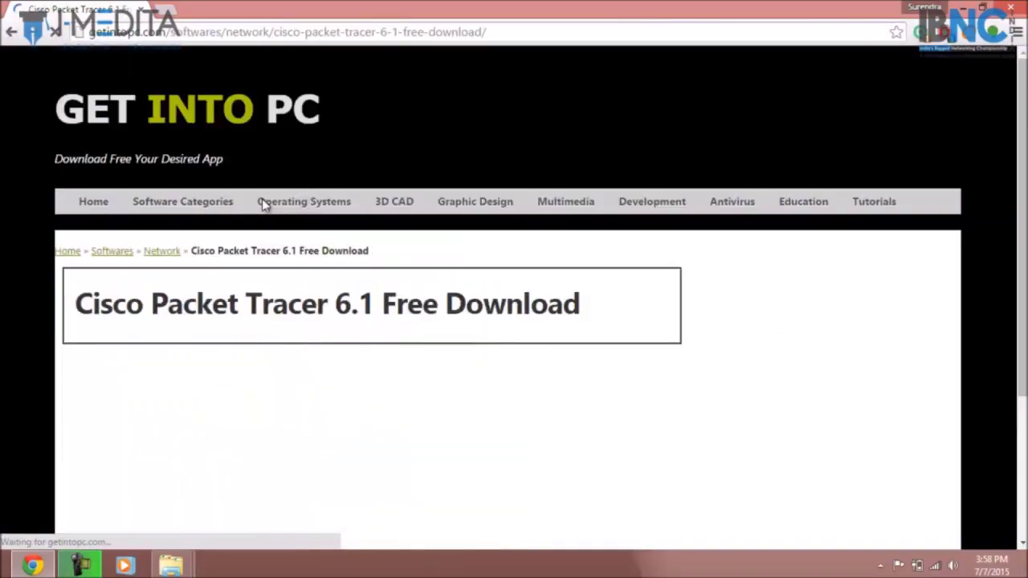
# Step: Start downloading the Cisco Packet Tracer 6.1 for Windows installer from the page and cancel the transfer
pyautogui.scroll(-15, 514, 297)
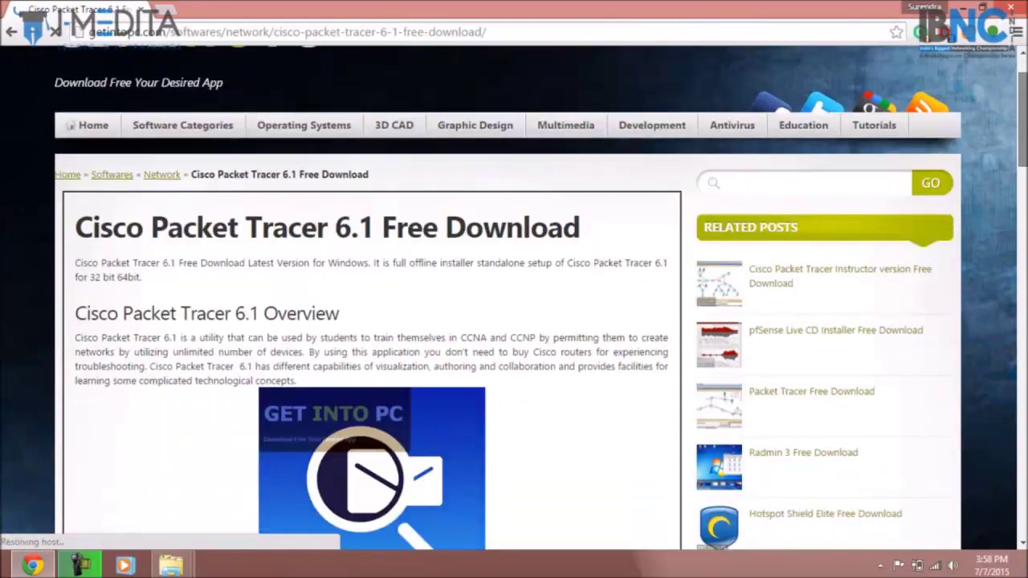
pyautogui.scroll(-3, 525, 380)
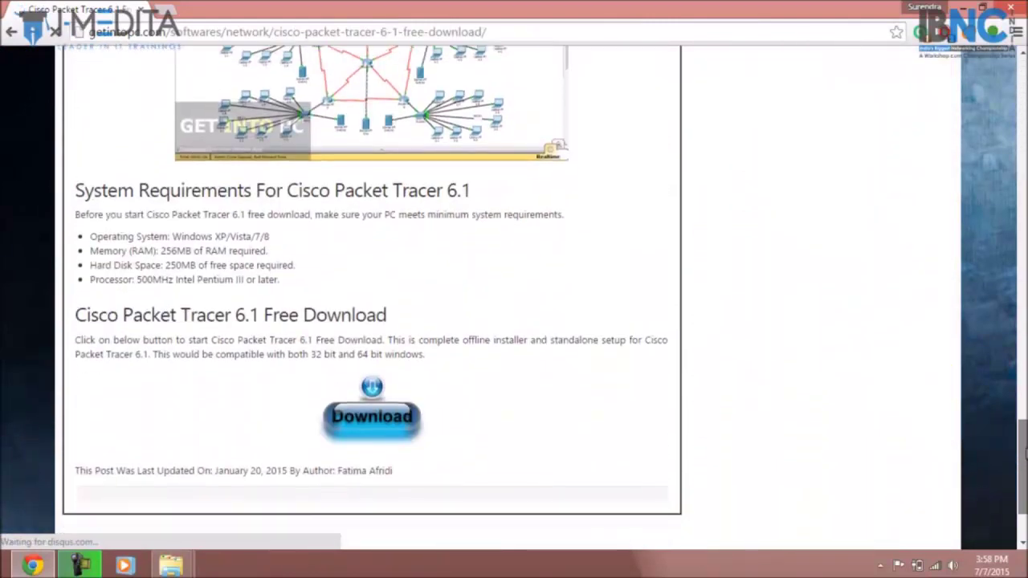
pyautogui.click(375, 321)
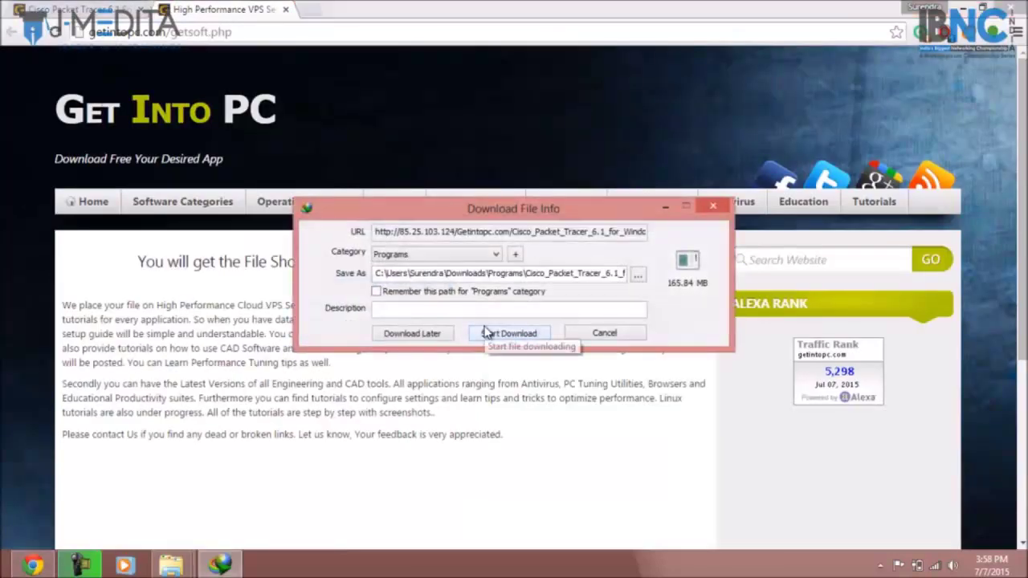
pyautogui.click(517, 334)
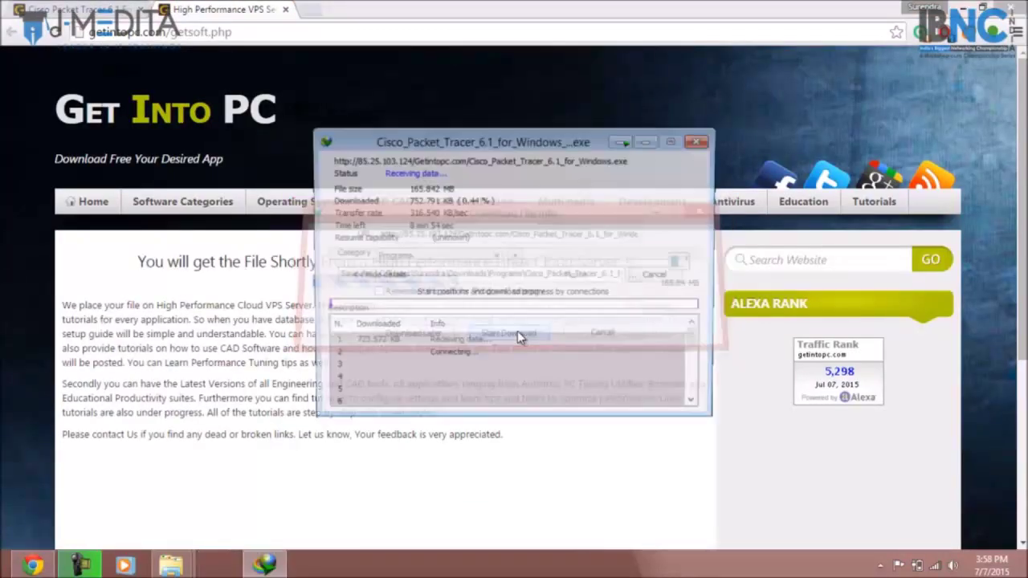
pyautogui.click(657, 276)
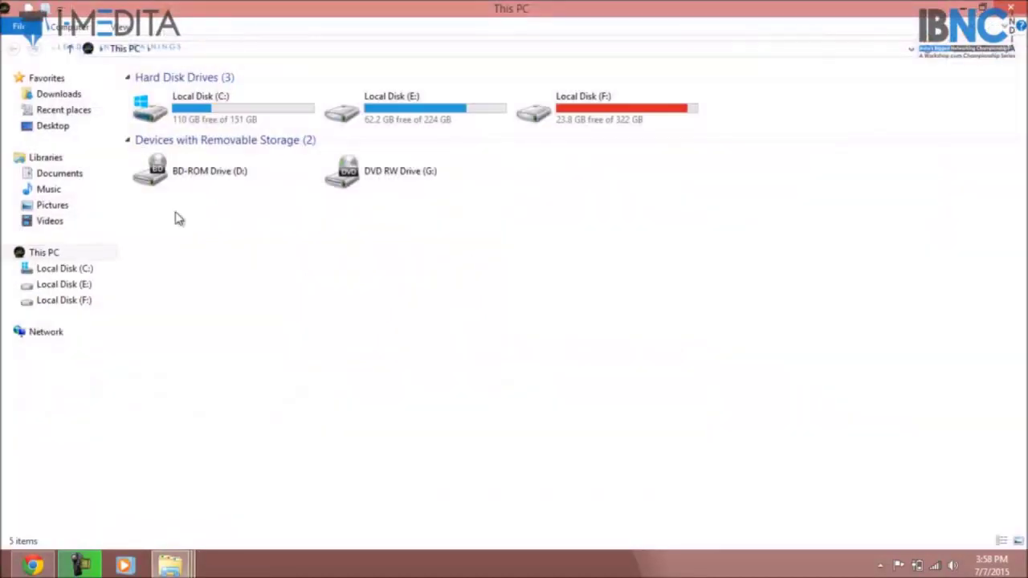
# Step: Open the Programs folder inside Downloads in the file manager and launch the cisco packet tracer 6.1.1 for windows installer
pyautogui.click(87, 100)
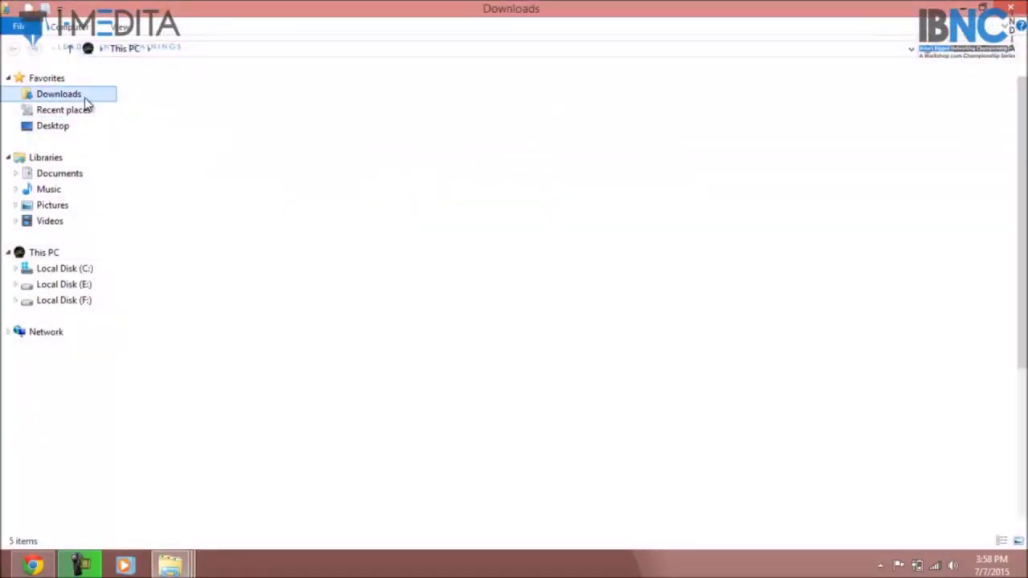
pyautogui.doubleClick(490, 106)
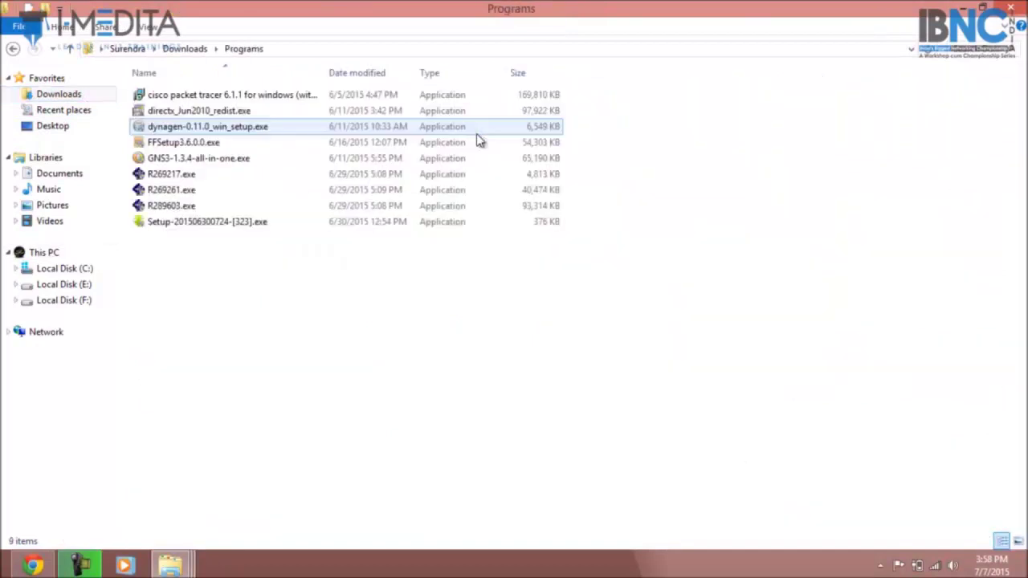
pyautogui.doubleClick(382, 95)
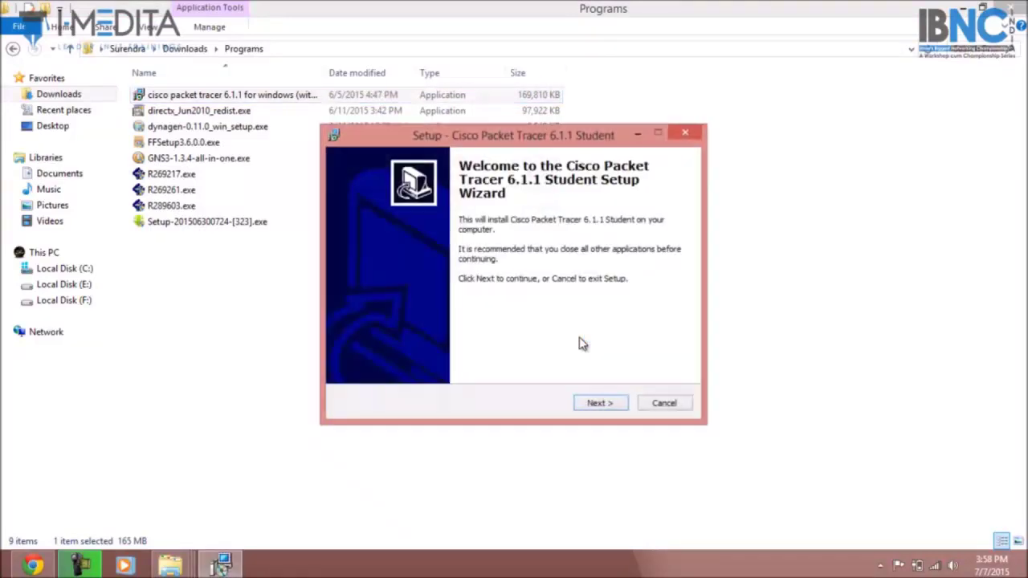
# Step: Accept the license agreement, keep the default setup options with a desktop icon, and install Cisco Packet Tracer 6.1.1 Student
pyautogui.click(604, 398)
pyautogui.click(444, 359)
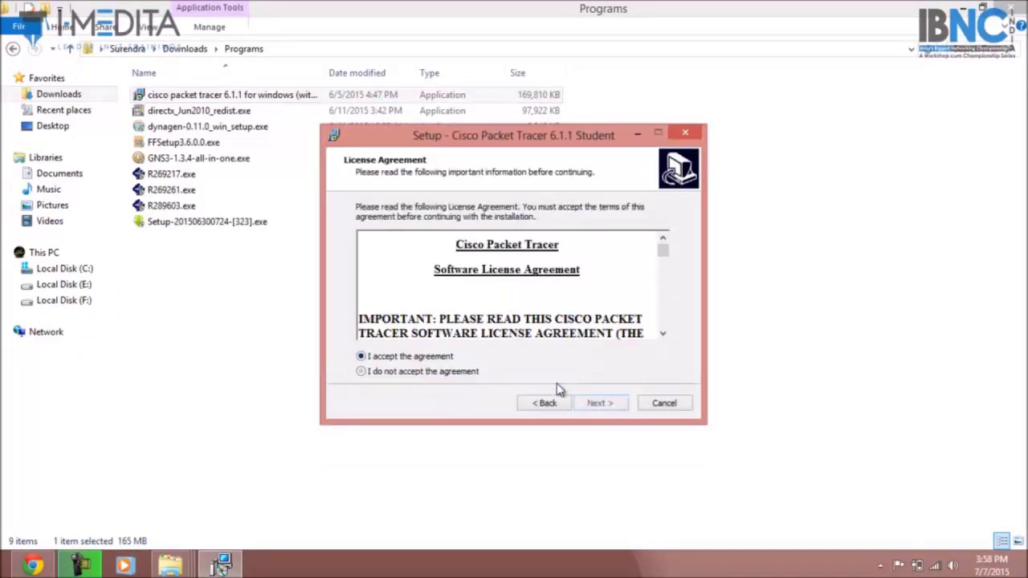
pyautogui.click(598, 402)
pyautogui.click(602, 404)
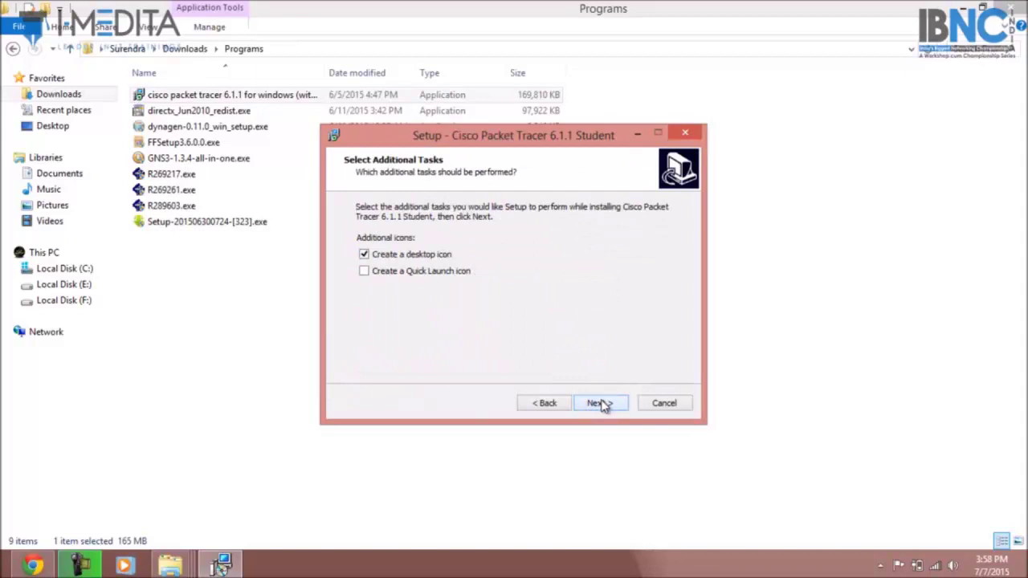
pyautogui.click(600, 403)
pyautogui.click(601, 403)
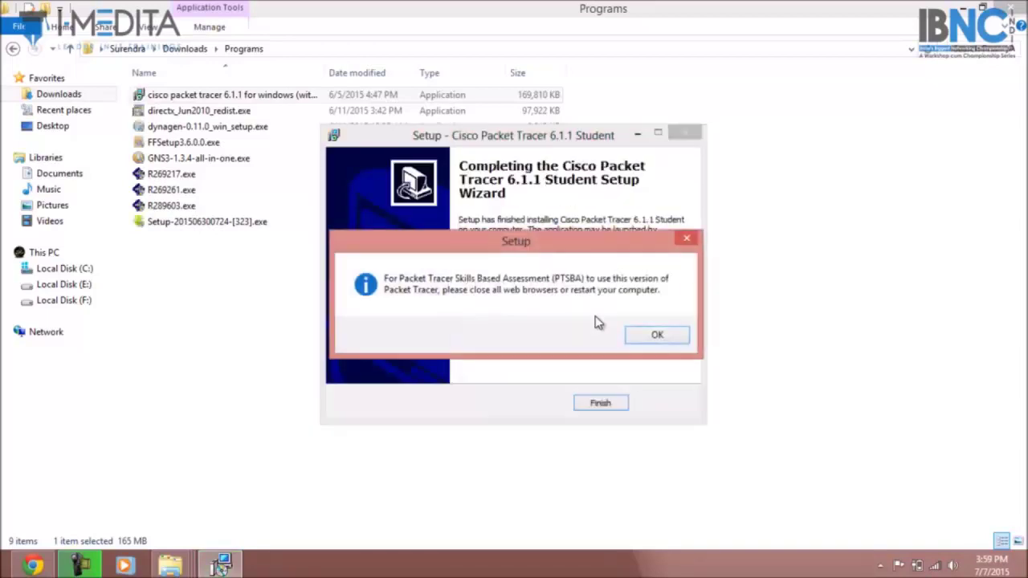
# Step: Finish the setup with Launch Cisco Packet Tracer enabled and maximize the program window
pyautogui.click(650, 337)
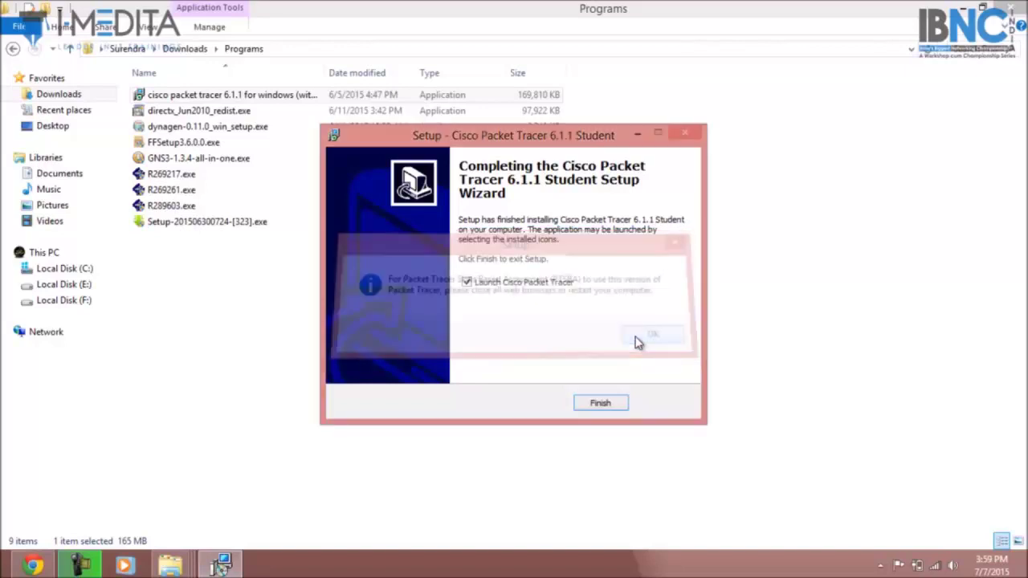
pyautogui.click(599, 402)
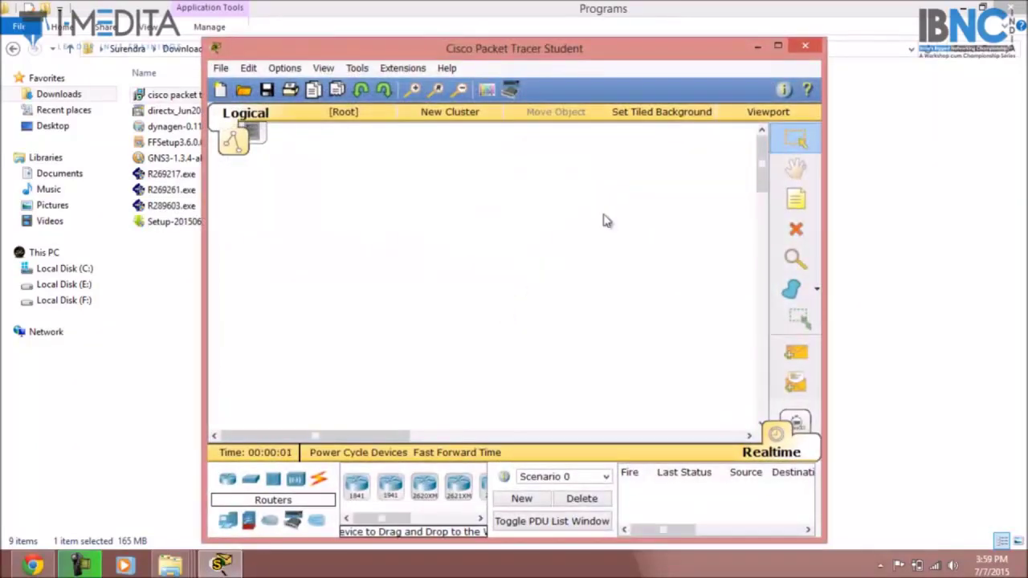
pyautogui.click(777, 46)
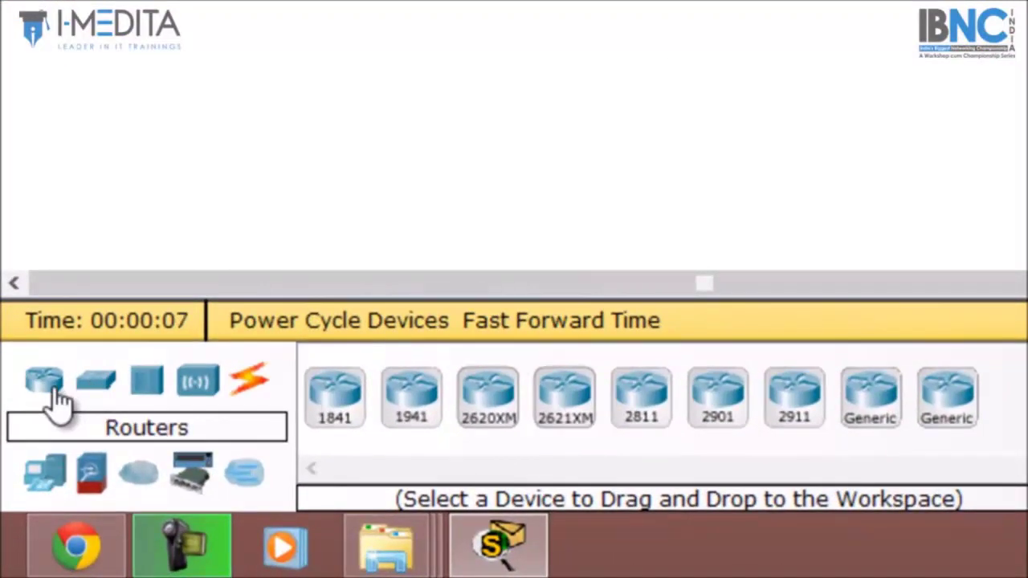
# Step: Place an 1841 router and a 2811 router in the workspace and view the 2811's physical modules
pyautogui.click(331, 406)
pyautogui.click(267, 178)
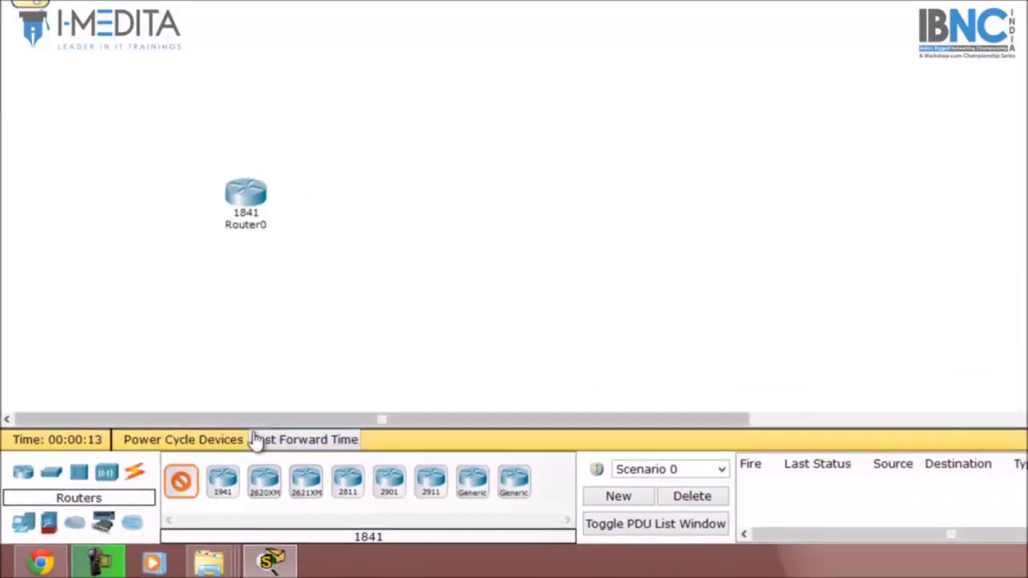
pyautogui.moveTo(344, 484); pyautogui.dragTo(409, 225)
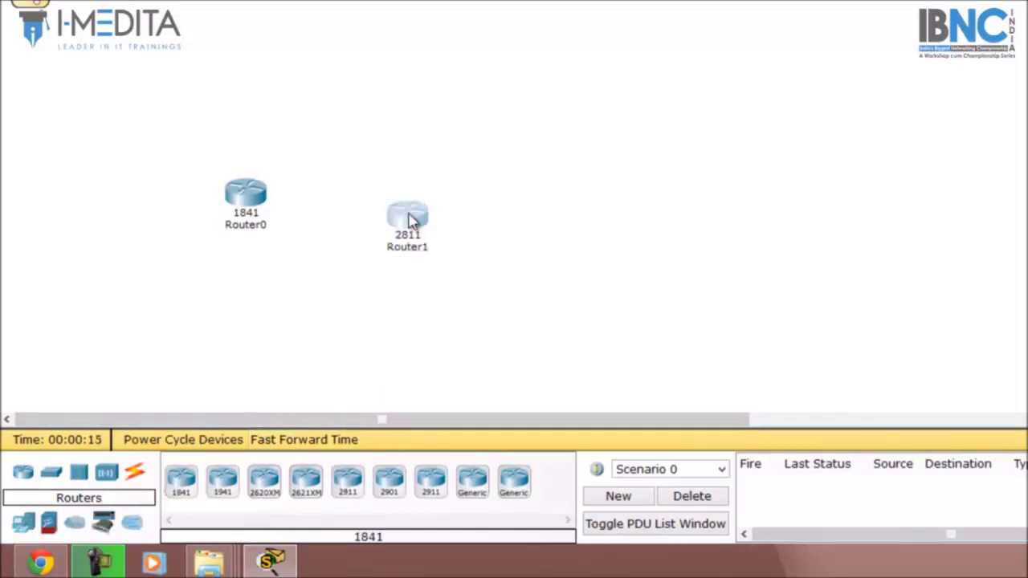
pyautogui.click(409, 222)
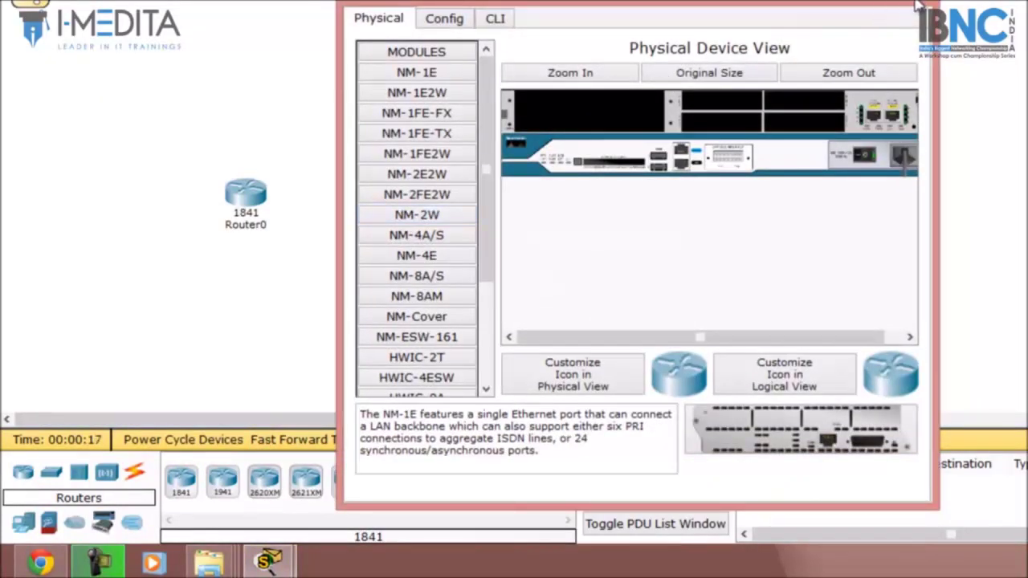
pyautogui.click(907, 10)
# Step: Browse the device categories for switches, hubs, wireless devices, connections and end devices
pyautogui.click(51, 473)
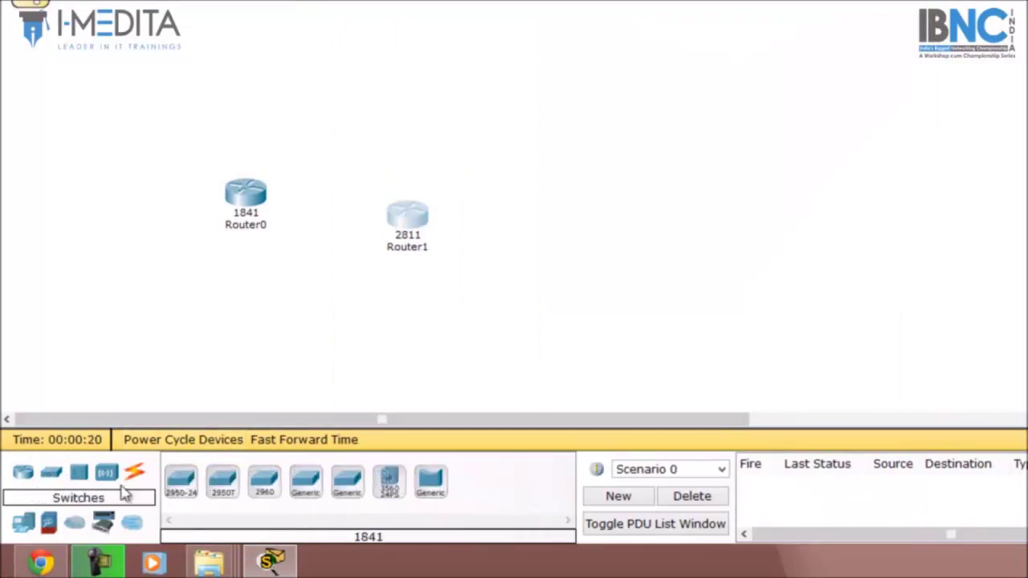
pyautogui.click(77, 475)
pyautogui.click(112, 476)
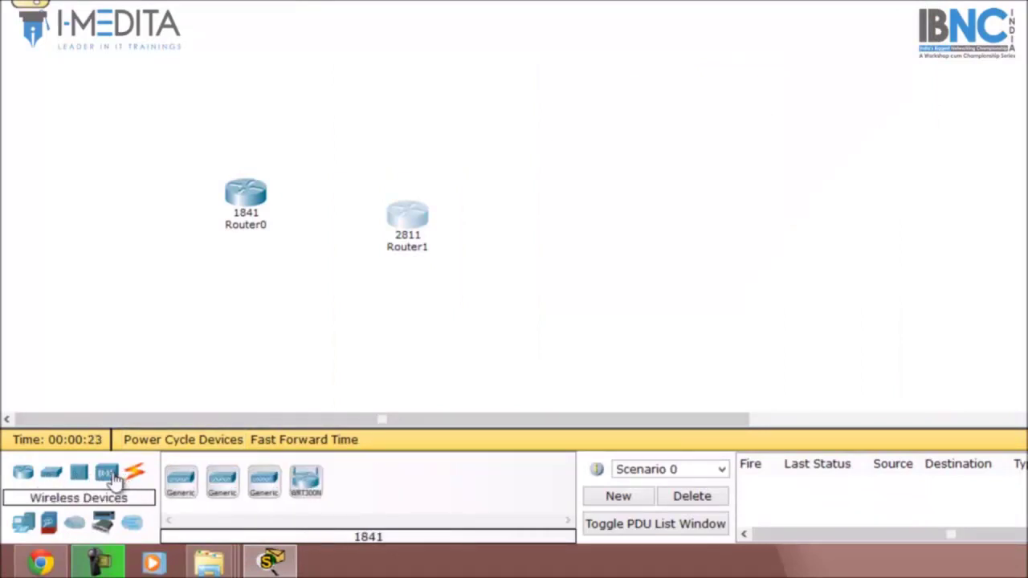
pyautogui.click(134, 476)
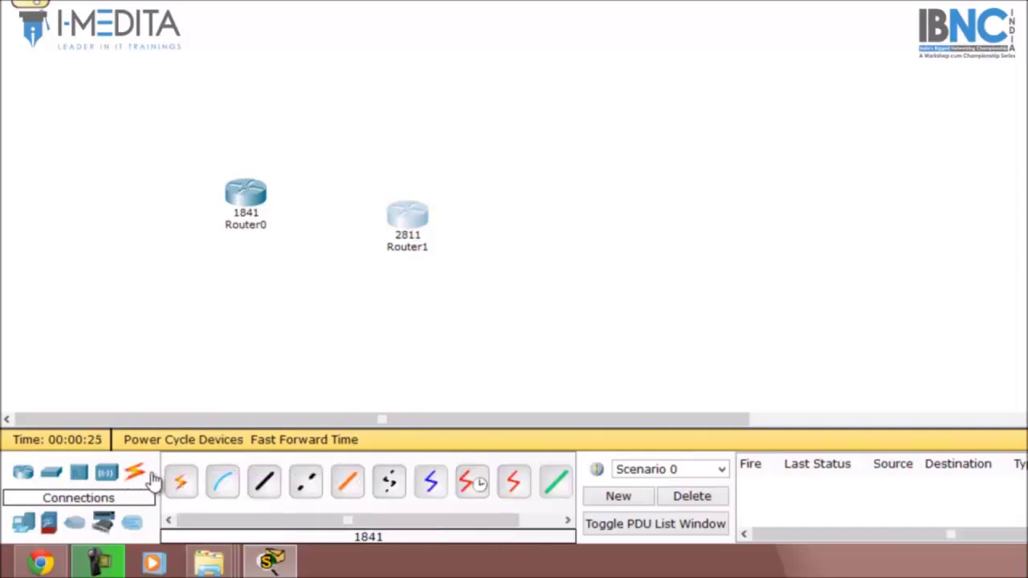
pyautogui.click(20, 522)
# Step: Add a 5505 ASA security device beside the 2811 router and view its physical view and configuration settings
pyautogui.click(49, 532)
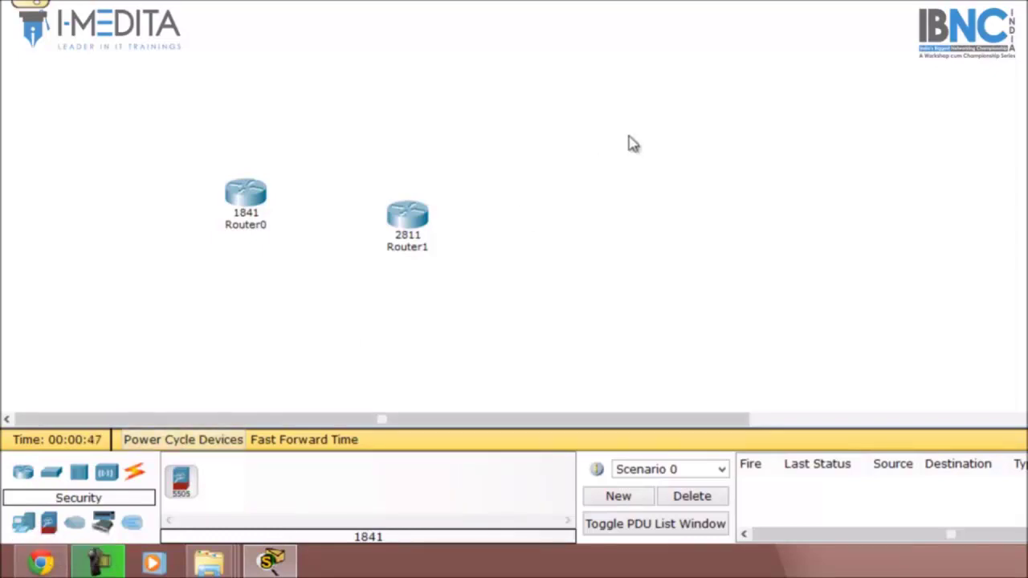
pyautogui.moveTo(181, 481); pyautogui.dragTo(555, 160)
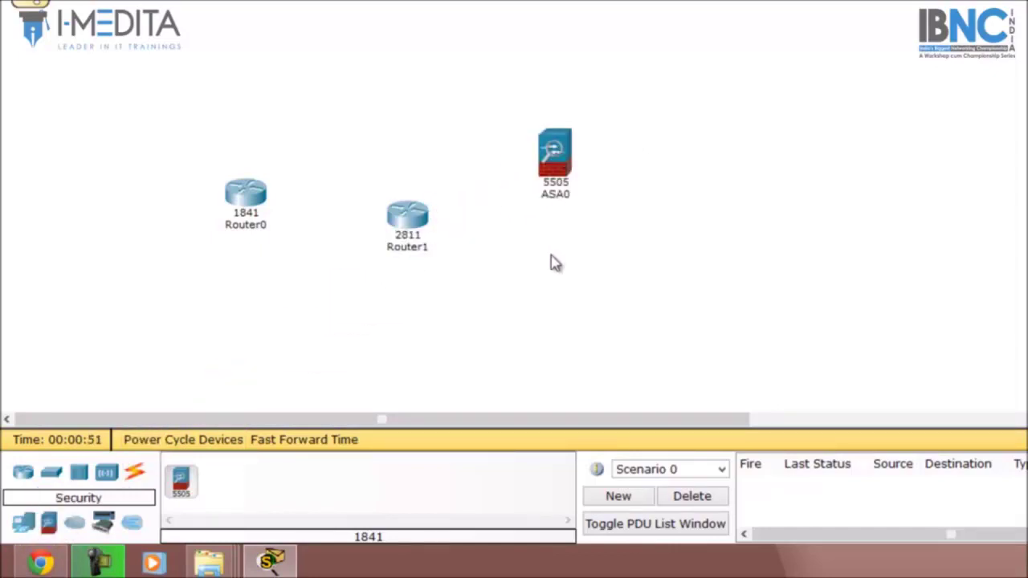
pyautogui.click(569, 166)
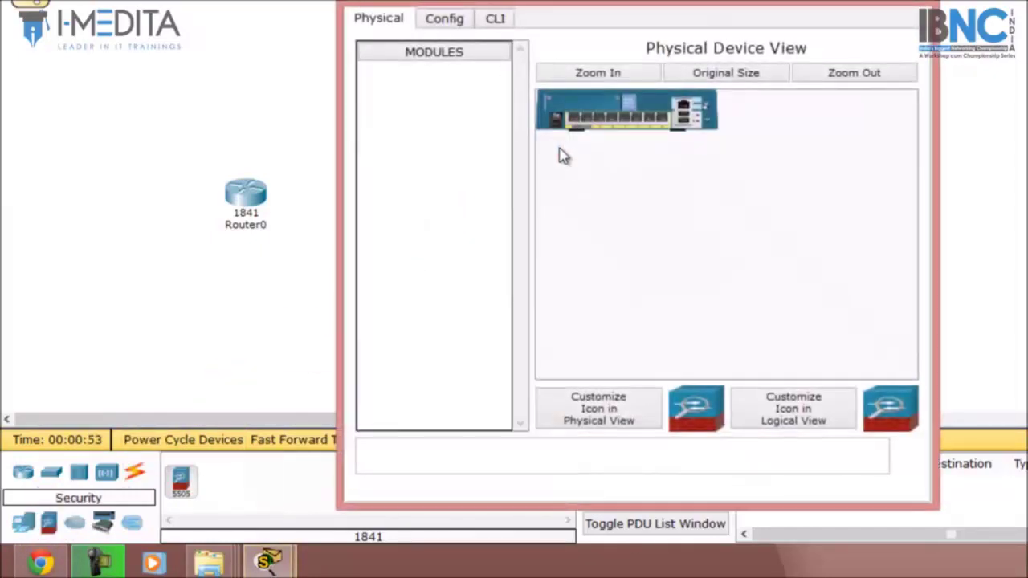
pyautogui.click(456, 23)
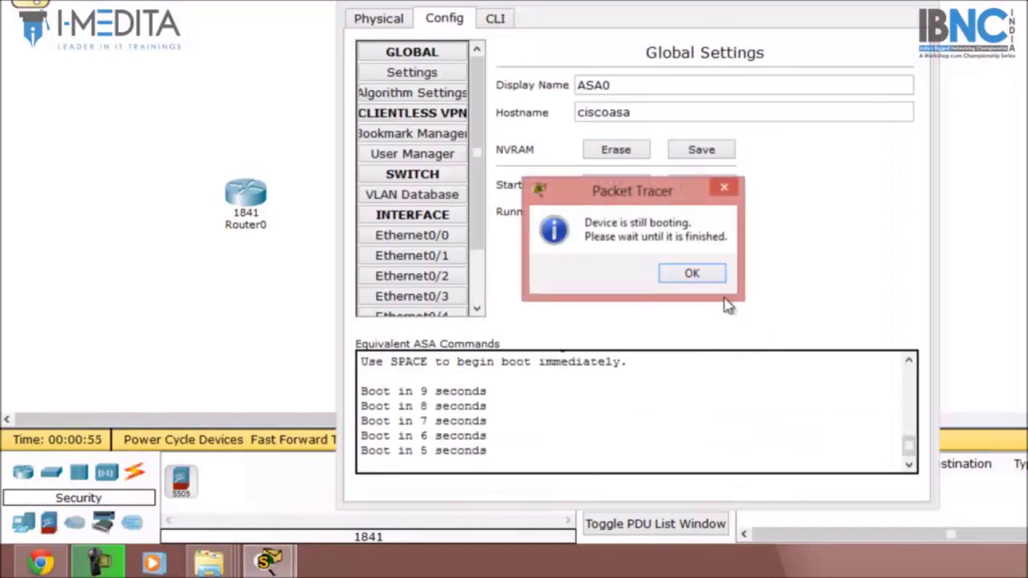
pyautogui.click(692, 274)
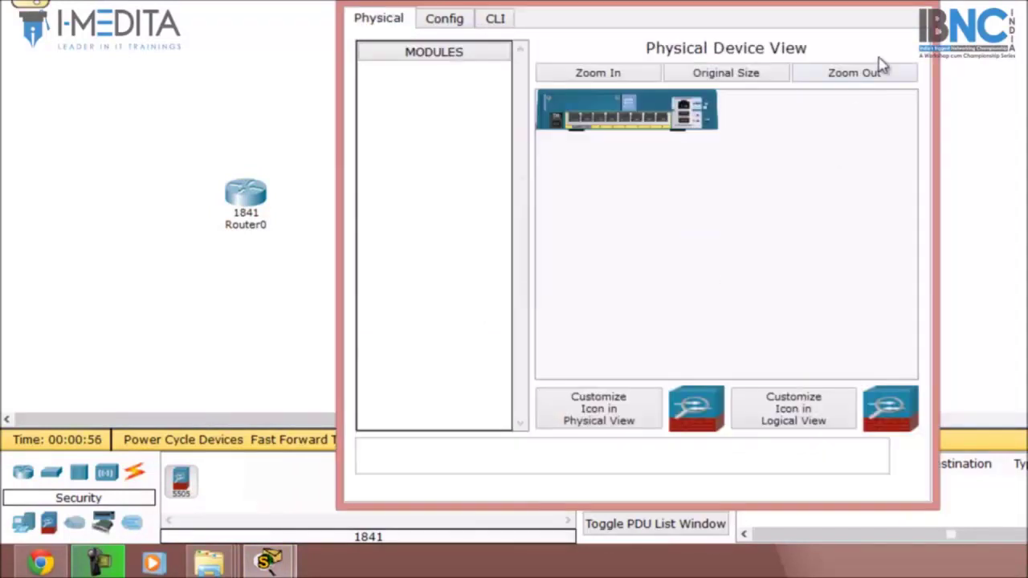
pyautogui.click(907, 9)
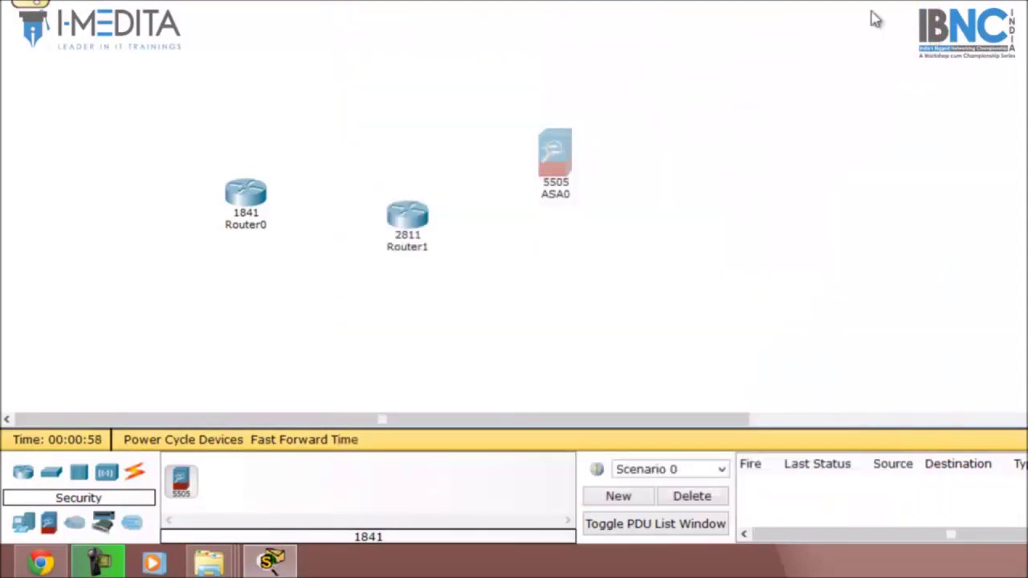
# Step: Add a DSL modem and a cable modem from WAN Emulation below the routers and view the cable modem's physical modules
pyautogui.click(78, 523)
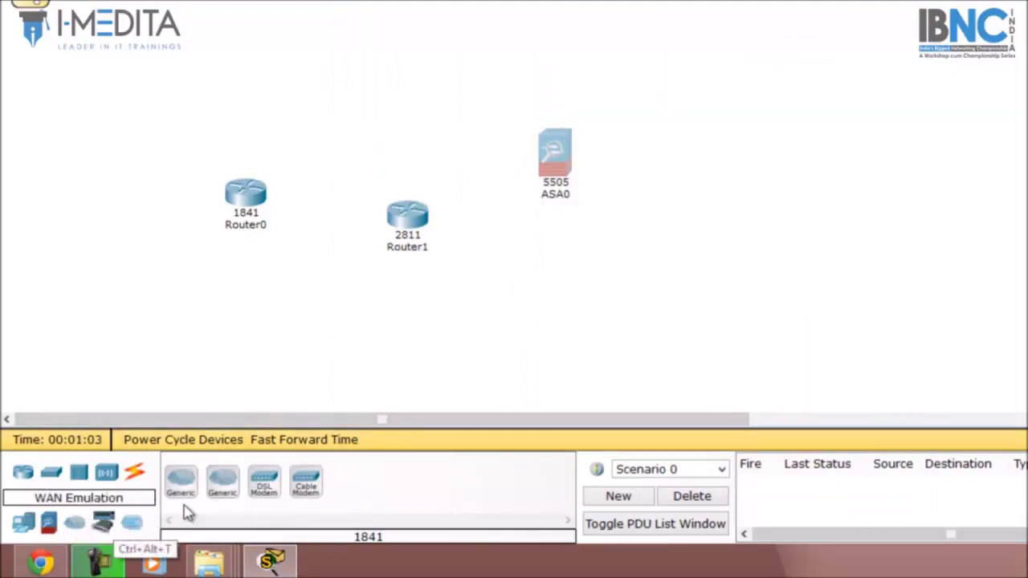
pyautogui.moveTo(287, 488); pyautogui.dragTo(299, 335)
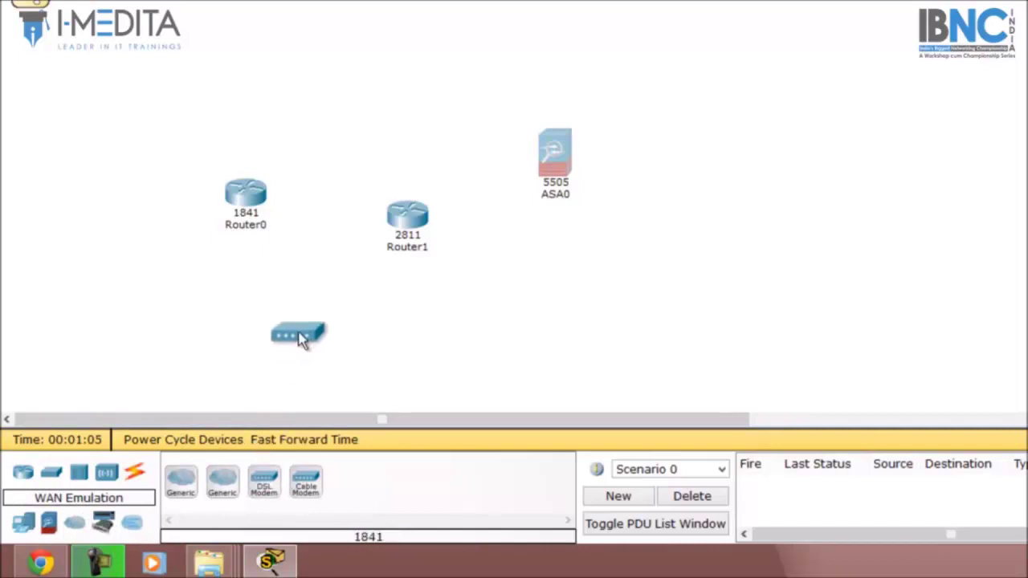
pyautogui.moveTo(304, 477); pyautogui.dragTo(374, 355)
pyautogui.click(376, 355)
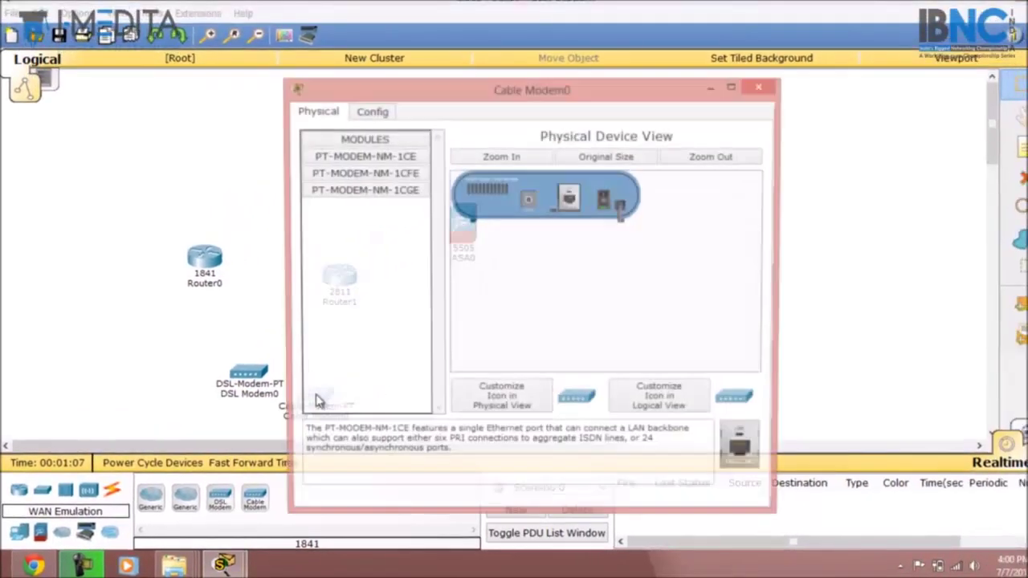
pyautogui.click(761, 86)
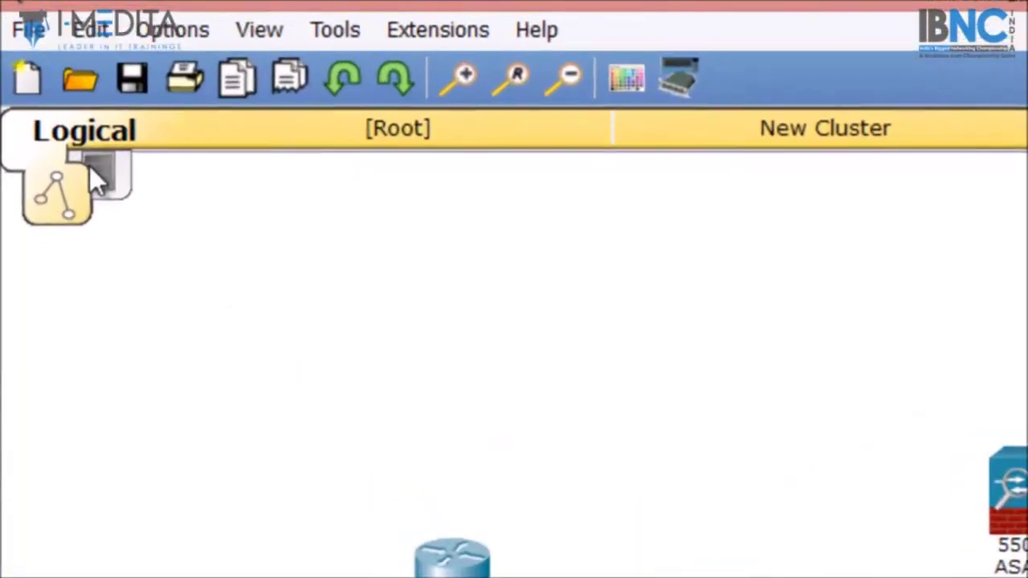
# Step: Switch to the physical workspace and open the Physical Locations navigation list
pyautogui.click(100, 173)
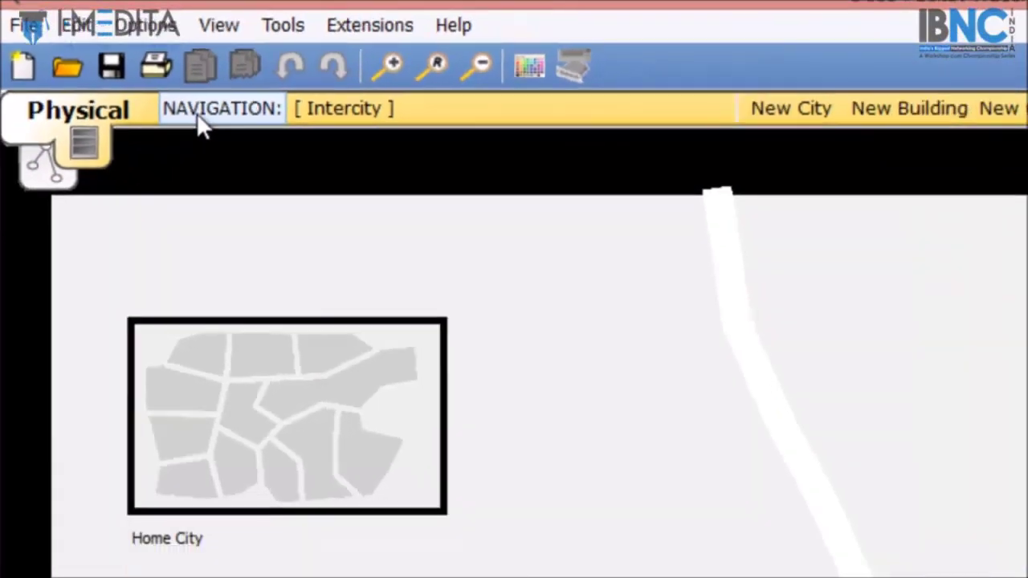
pyautogui.click(241, 132)
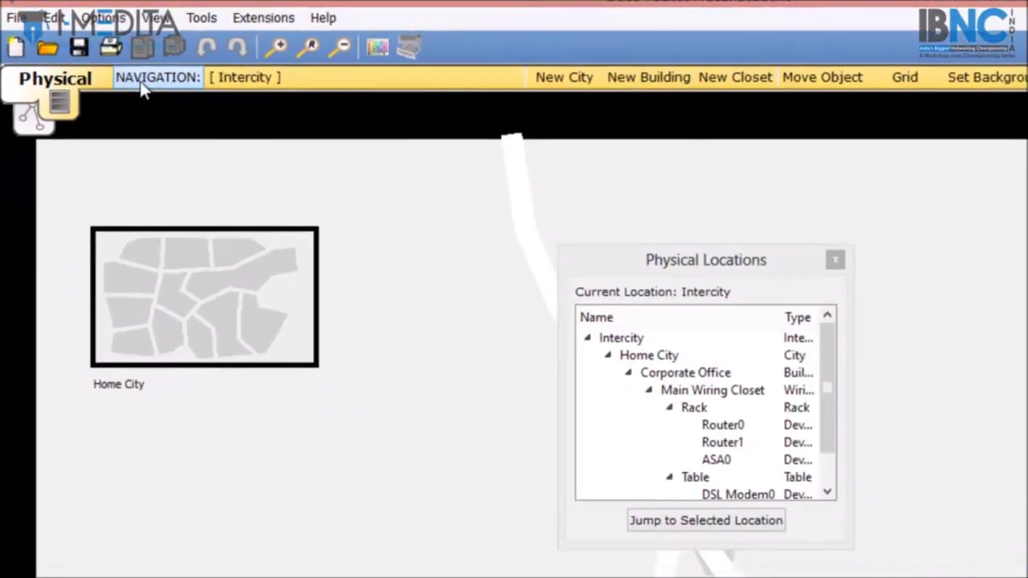
# Step: Jump to the Rack in the Main Wiring Closet, view its devices and the modem table, and return to the logical workspace
pyautogui.click(694, 407)
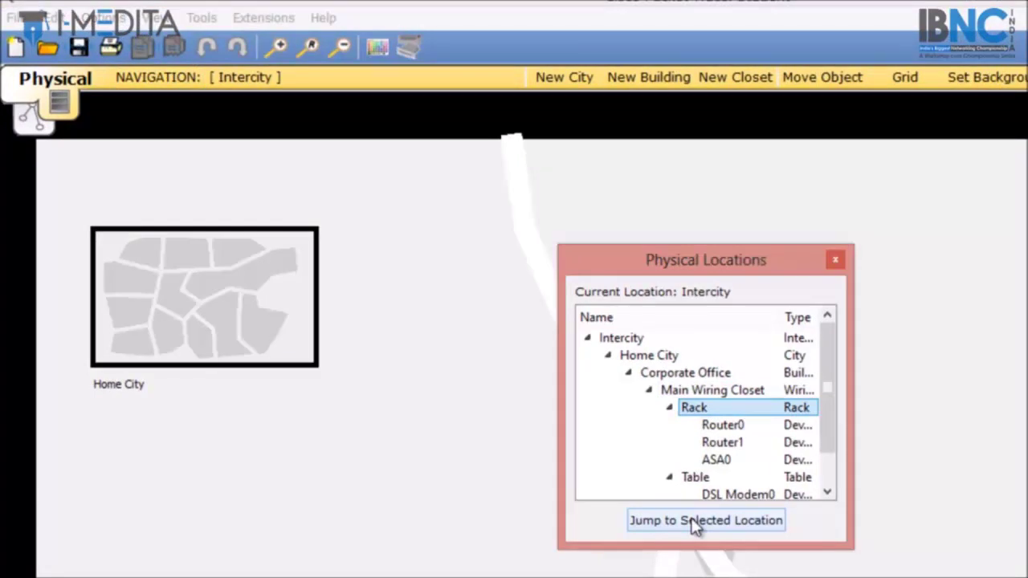
pyautogui.click(695, 522)
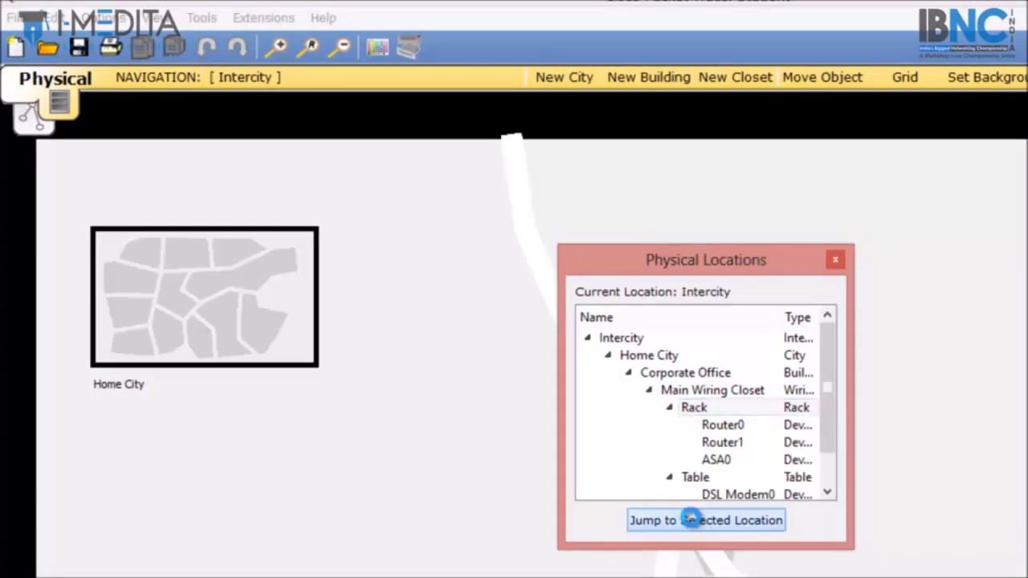
pyautogui.click(835, 260)
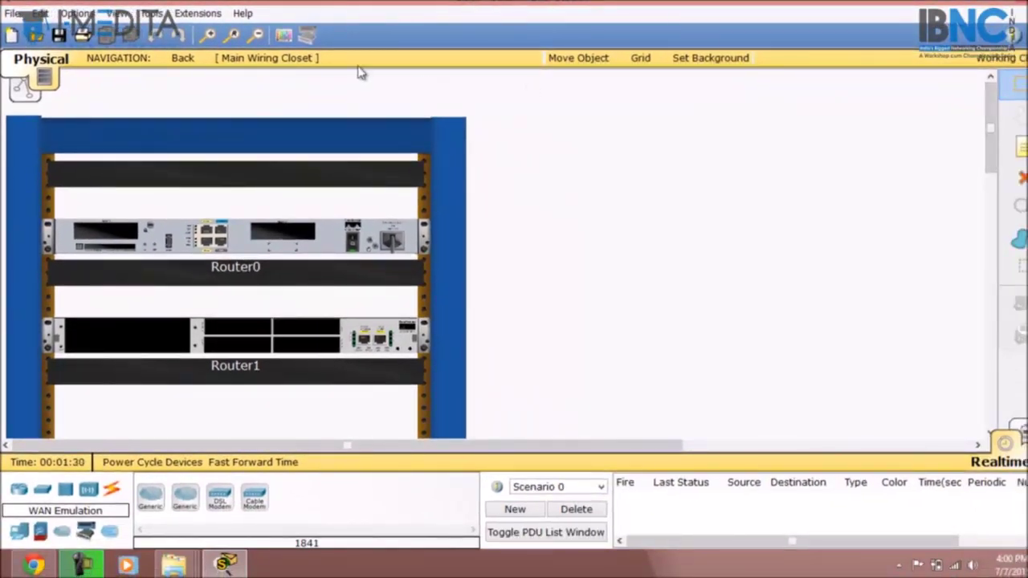
pyautogui.click(256, 35)
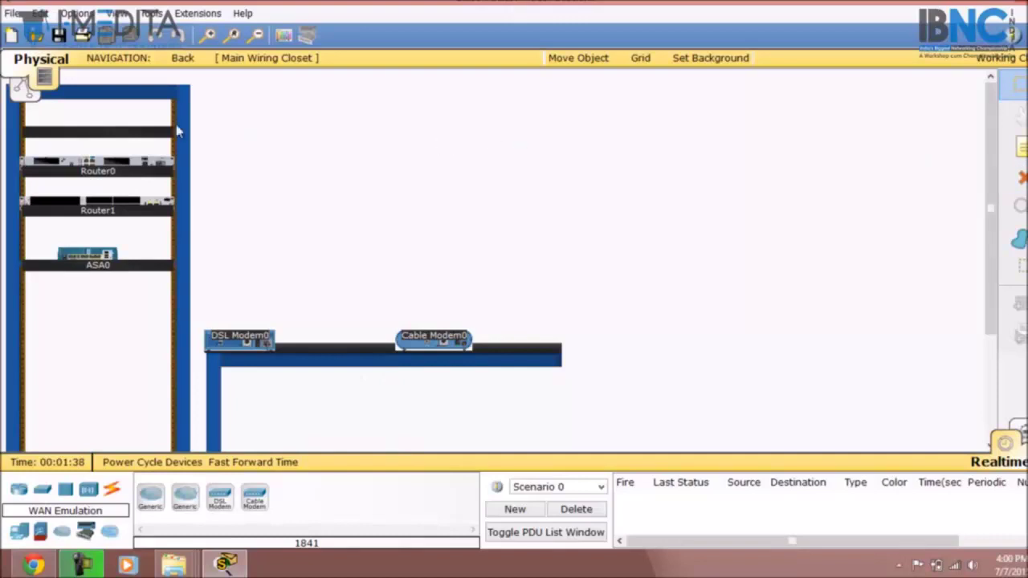
pyautogui.click(24, 92)
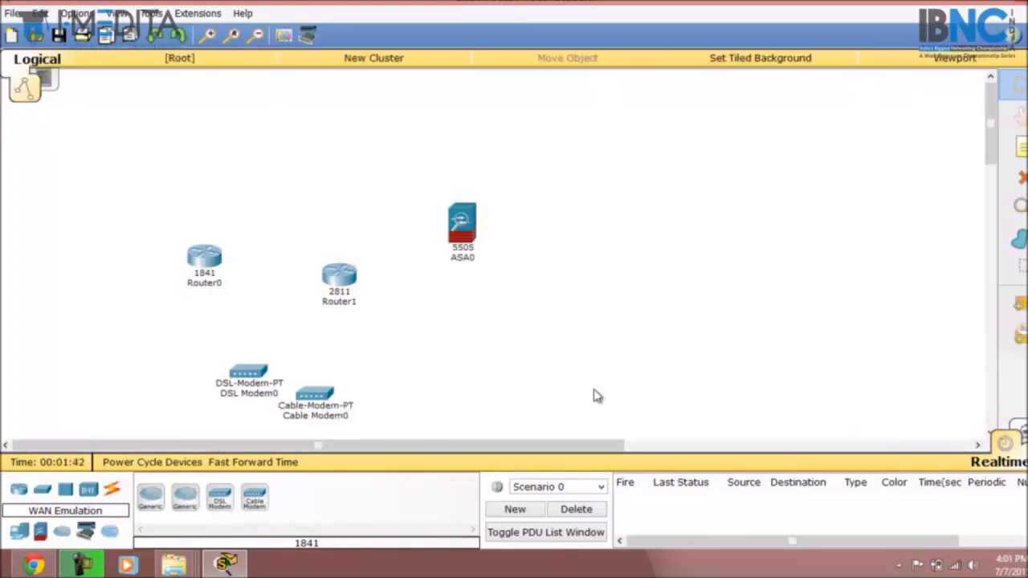
# Step: Connect FastEthernet0/0 on Router0 to FastEthernet0/0 on Router1 with a Copper Cross-Over cable and move Router0 level with Router1
pyautogui.click(112, 491)
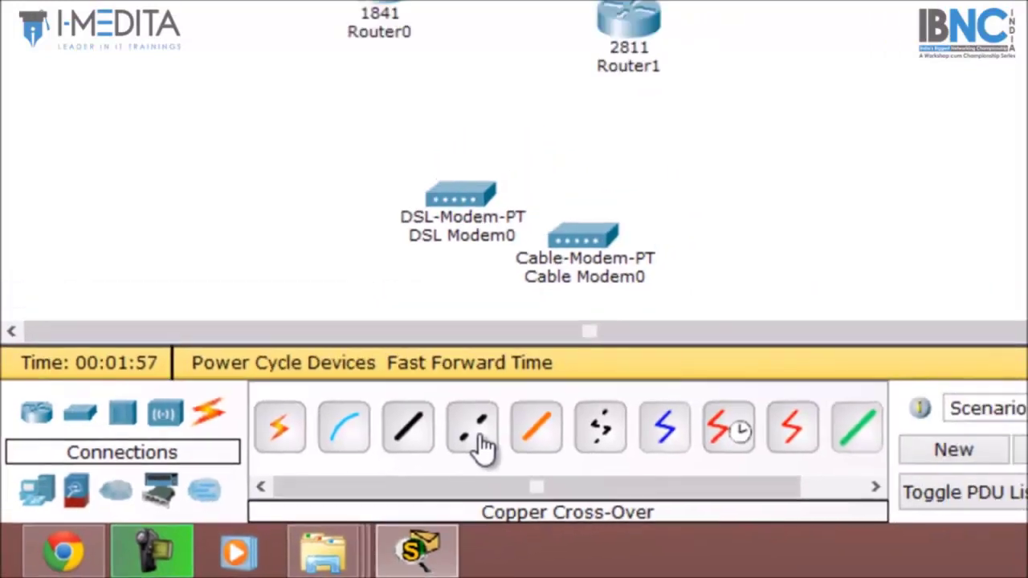
pyautogui.click(551, 422)
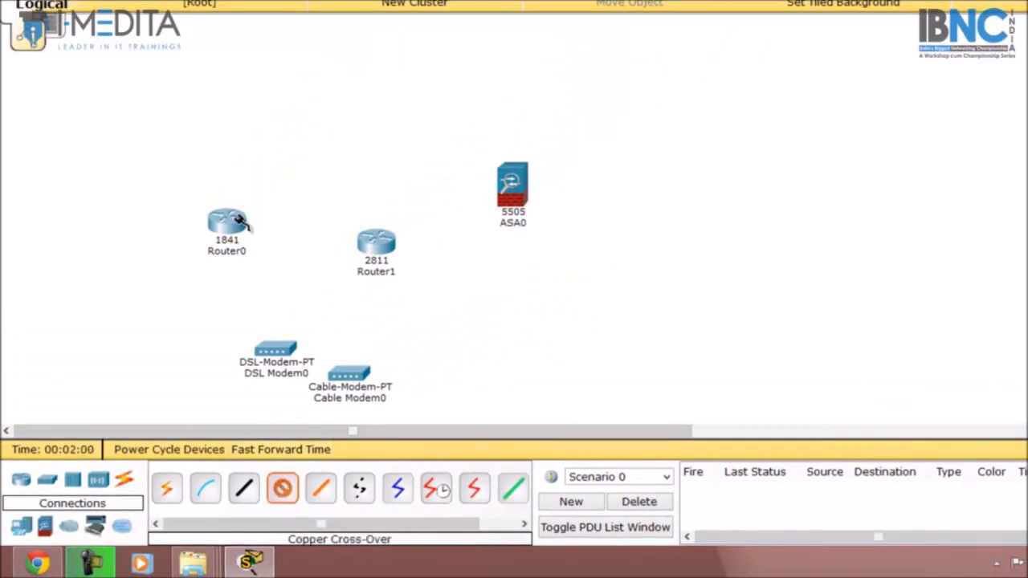
pyautogui.click(232, 222)
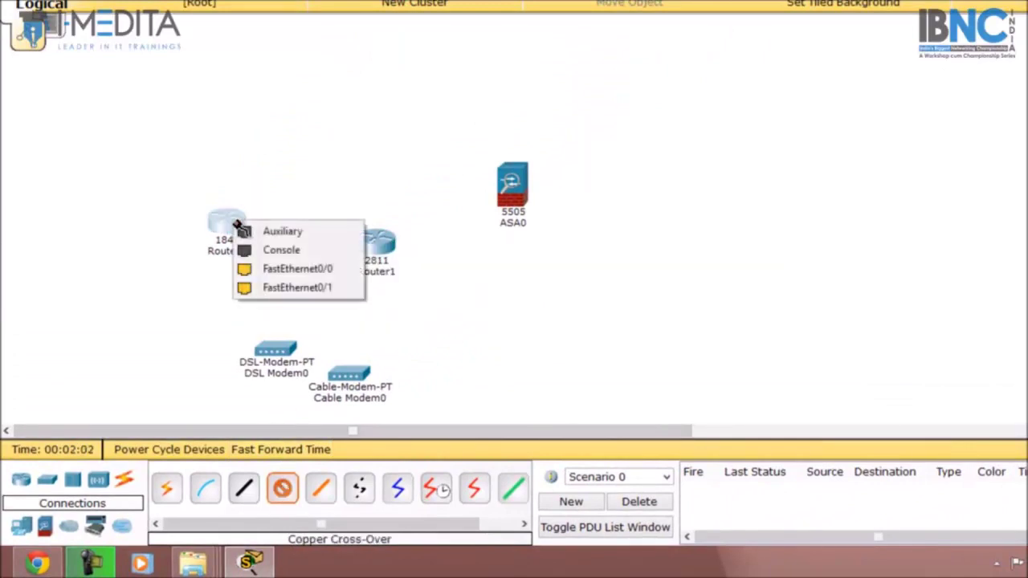
pyautogui.click(282, 270)
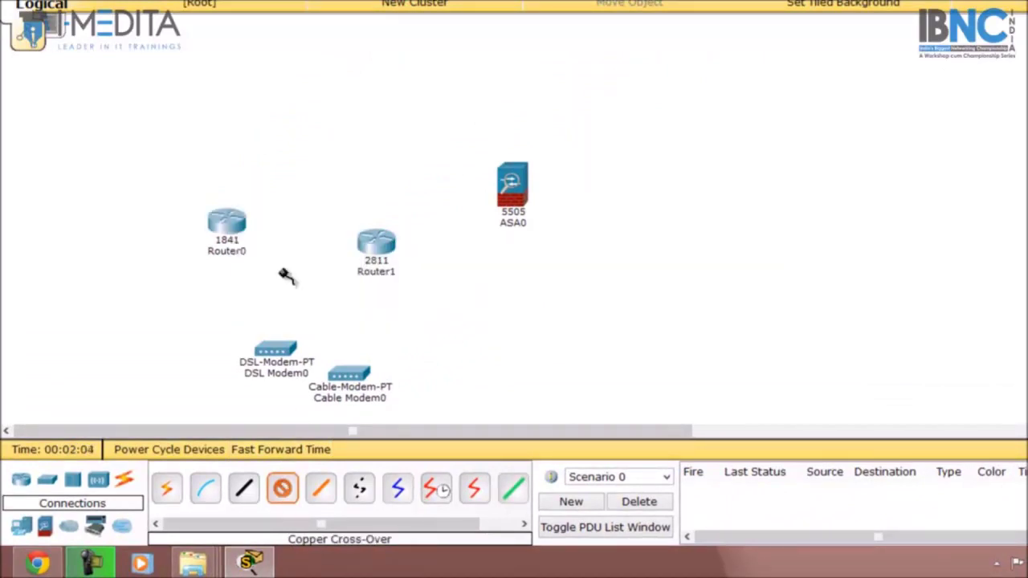
pyautogui.click(368, 245)
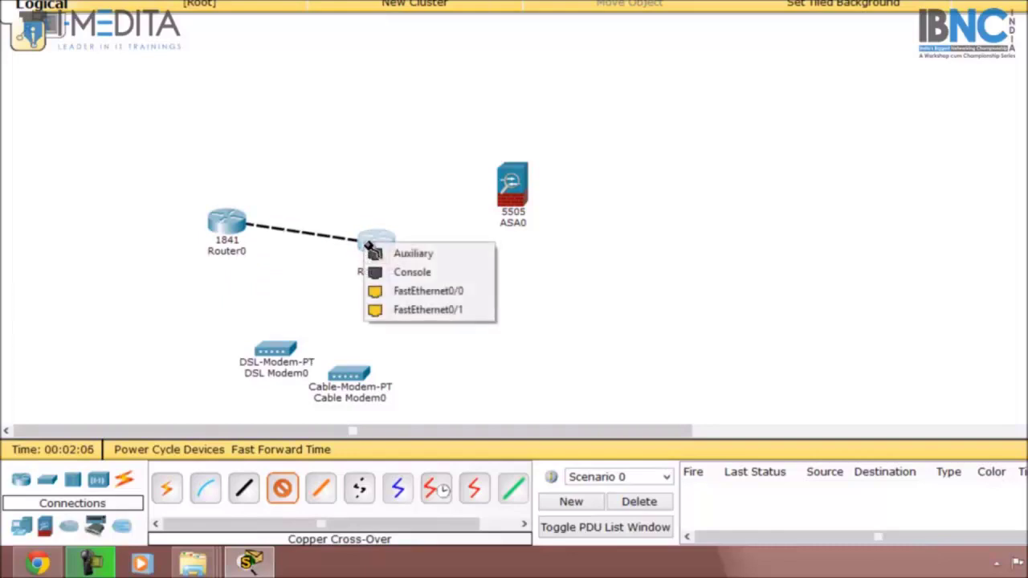
pyautogui.click(419, 291)
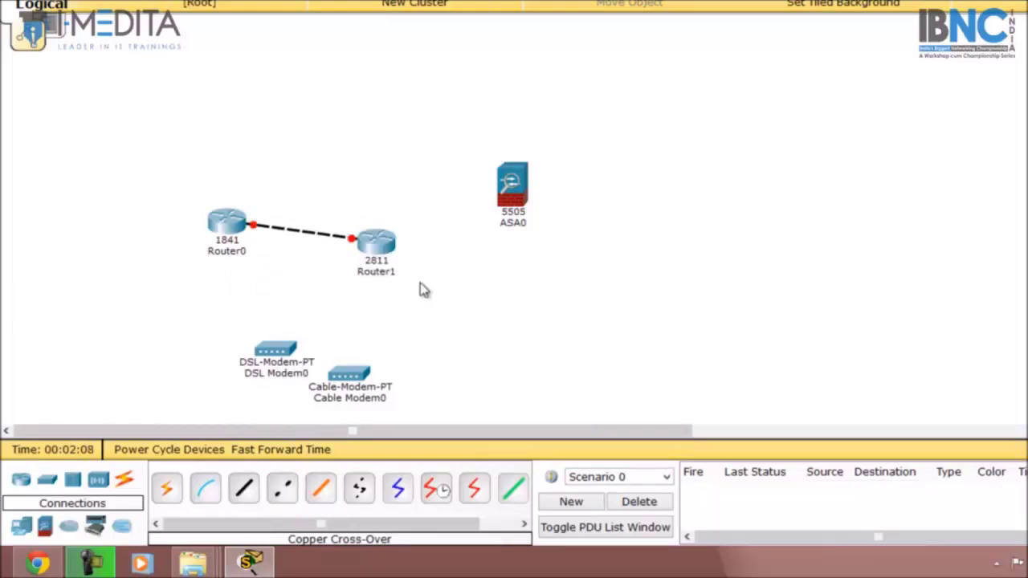
pyautogui.moveTo(227, 219); pyautogui.dragTo(173, 237)
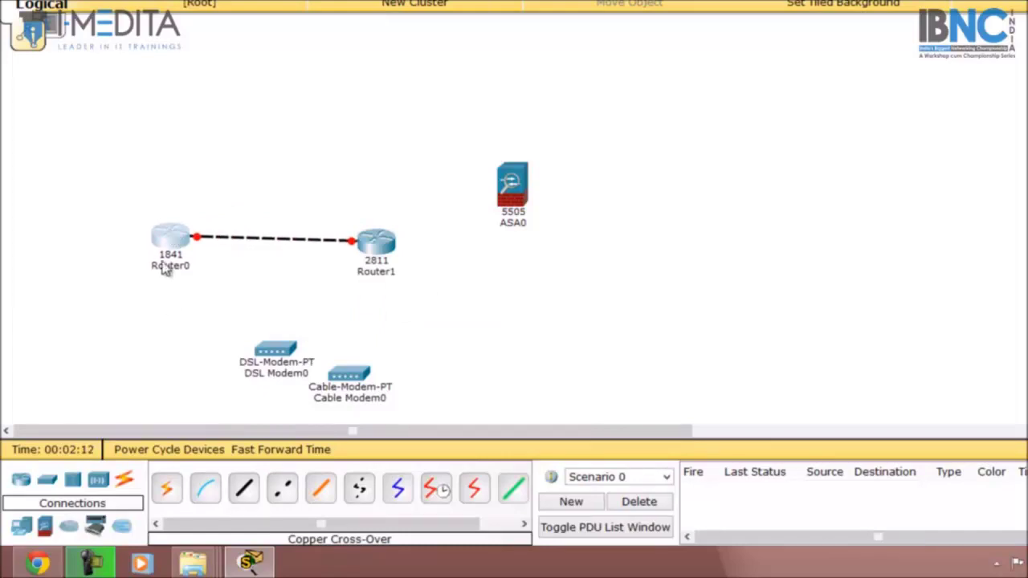
pyautogui.moveTo(165, 256)
pyautogui.mouseDown()
pyautogui.moveTo(164, 266)
pyautogui.moveTo(163, 251)
pyautogui.mouseUp()
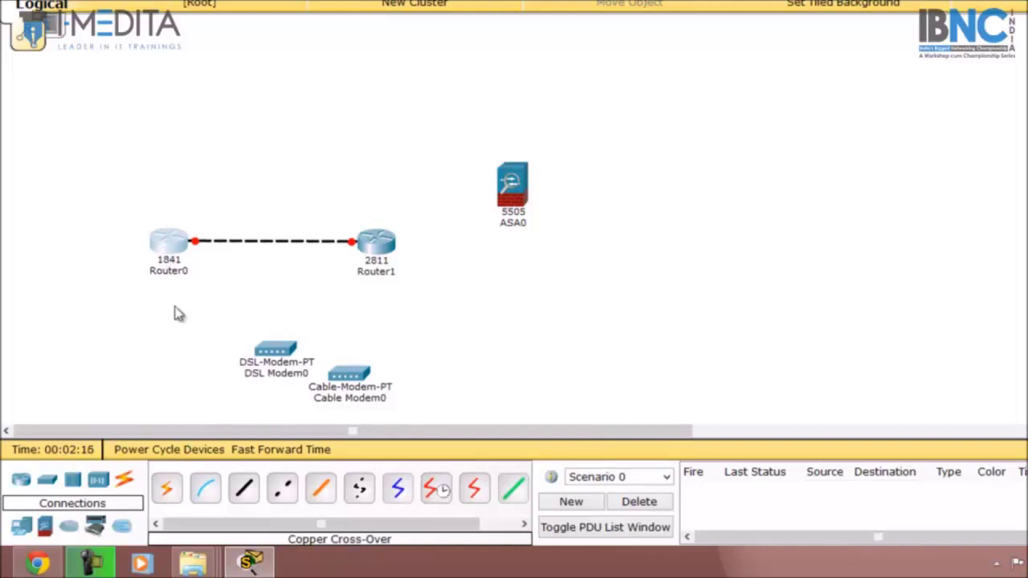
# Step: Add a 2950-24 switch and an 1841 router above the two connected routers
pyautogui.click(47, 480)
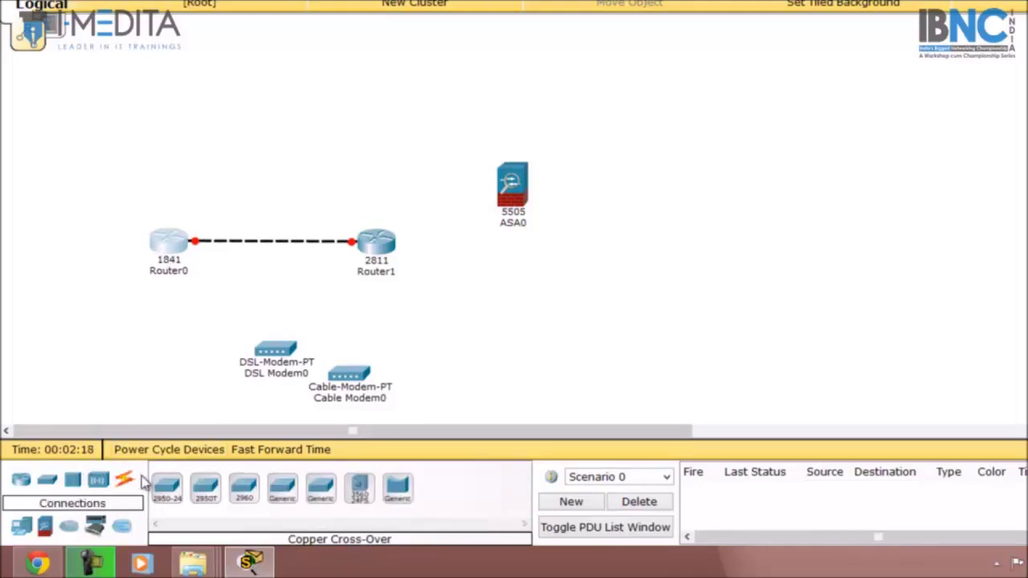
pyautogui.click(167, 487)
pyautogui.click(239, 169)
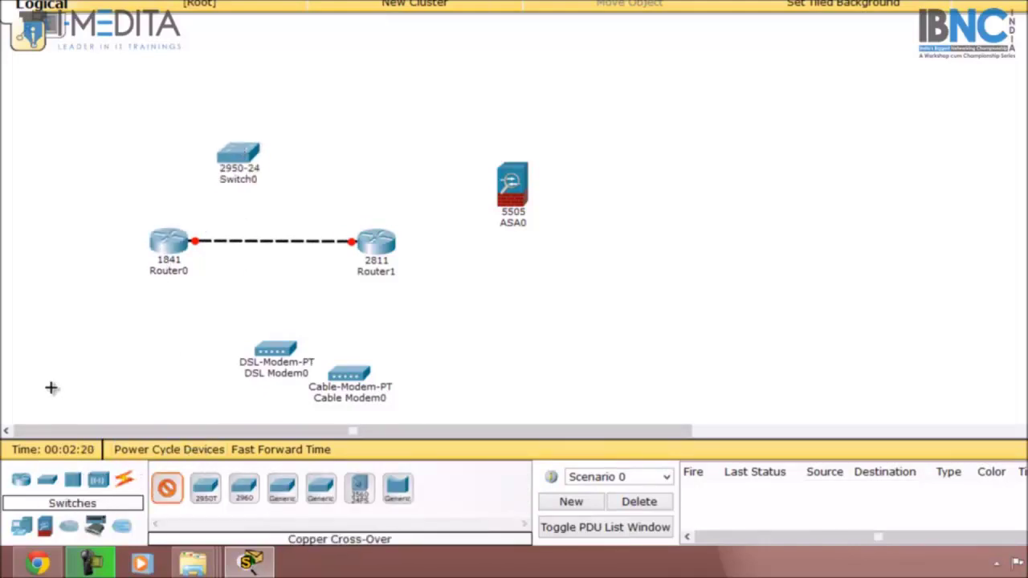
pyautogui.click(21, 479)
pyautogui.click(181, 496)
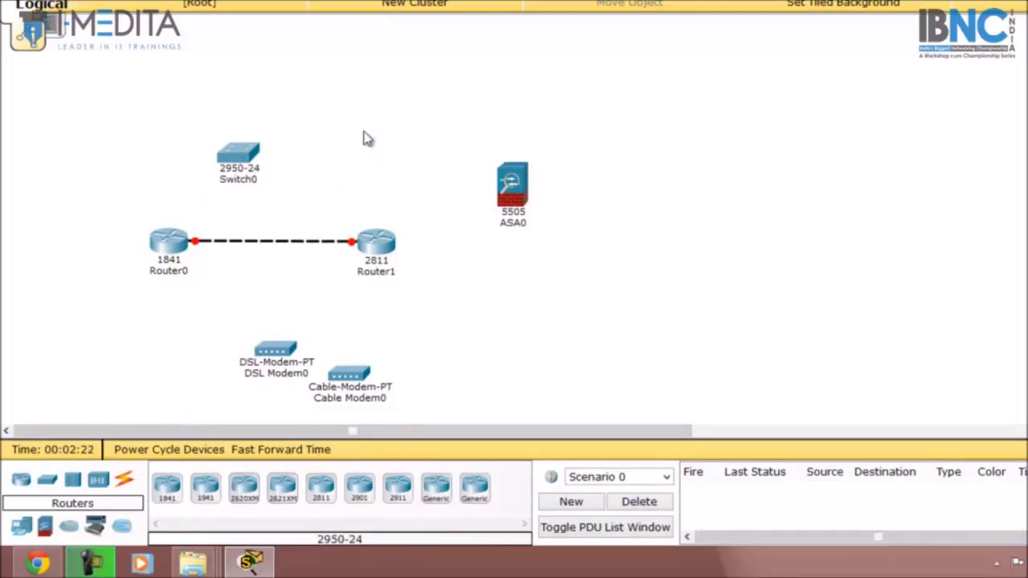
pyautogui.click(362, 135)
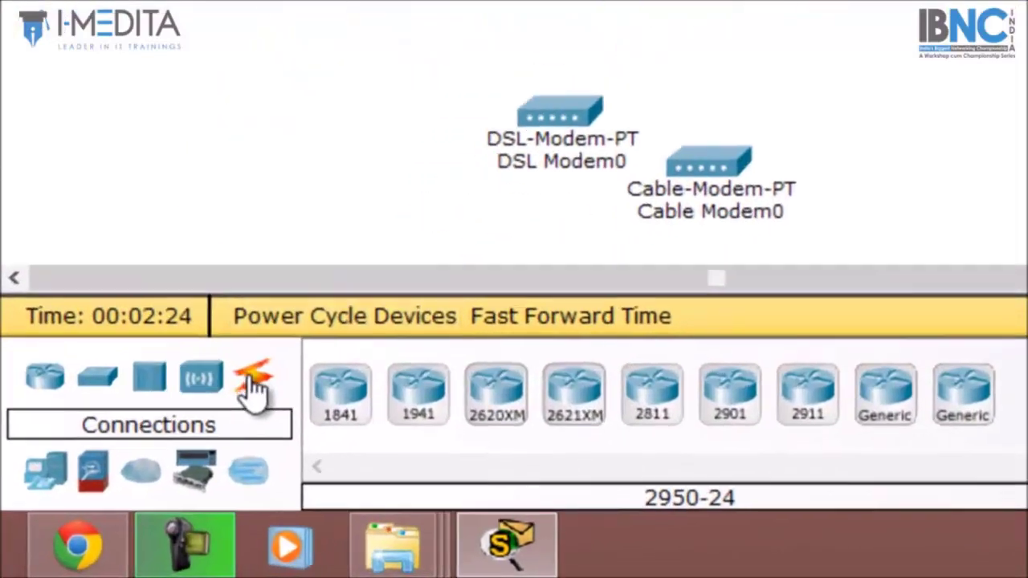
# Step: Connect the 2950-24 switch to Router2 using the automatically chosen connection type and move the switch farther from the router
pyautogui.click(152, 459)
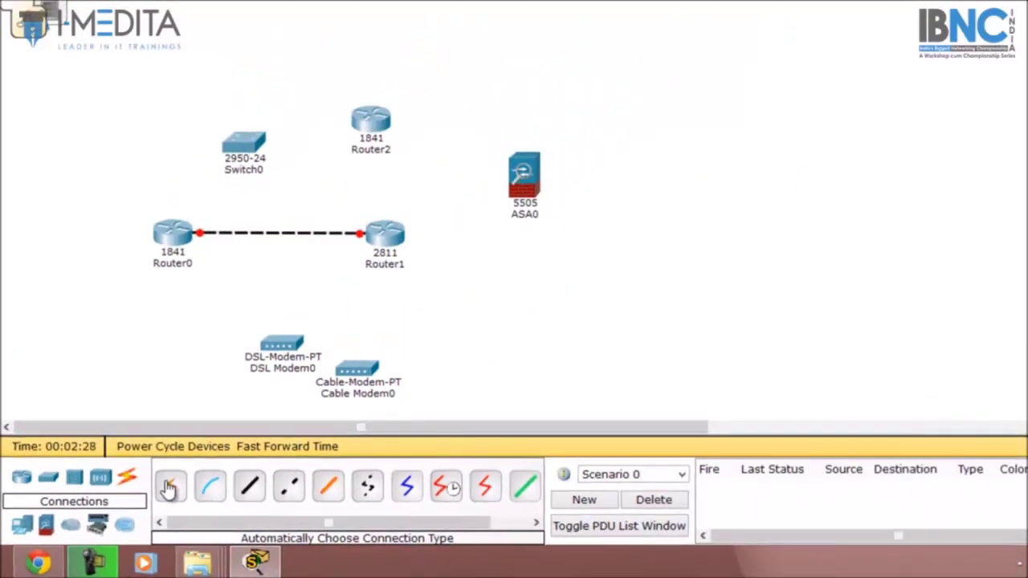
pyautogui.click(169, 487)
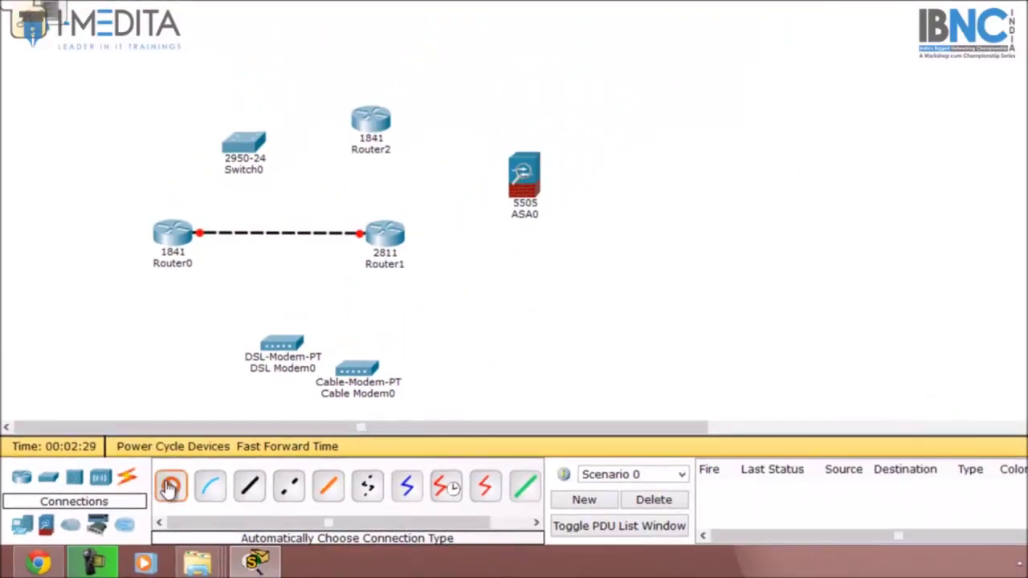
pyautogui.click(248, 143)
pyautogui.click(372, 127)
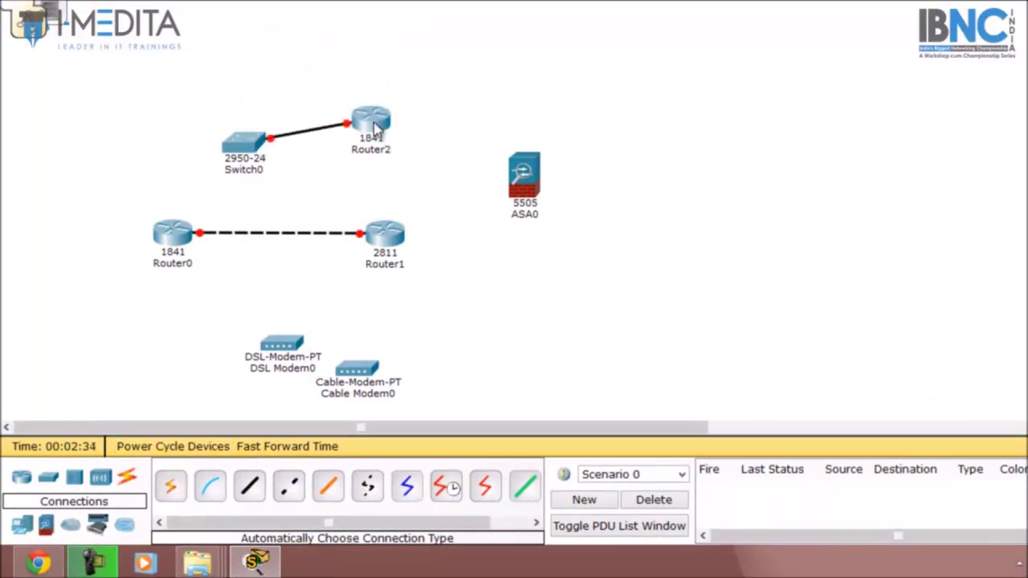
pyautogui.moveTo(250, 143); pyautogui.dragTo(163, 100)
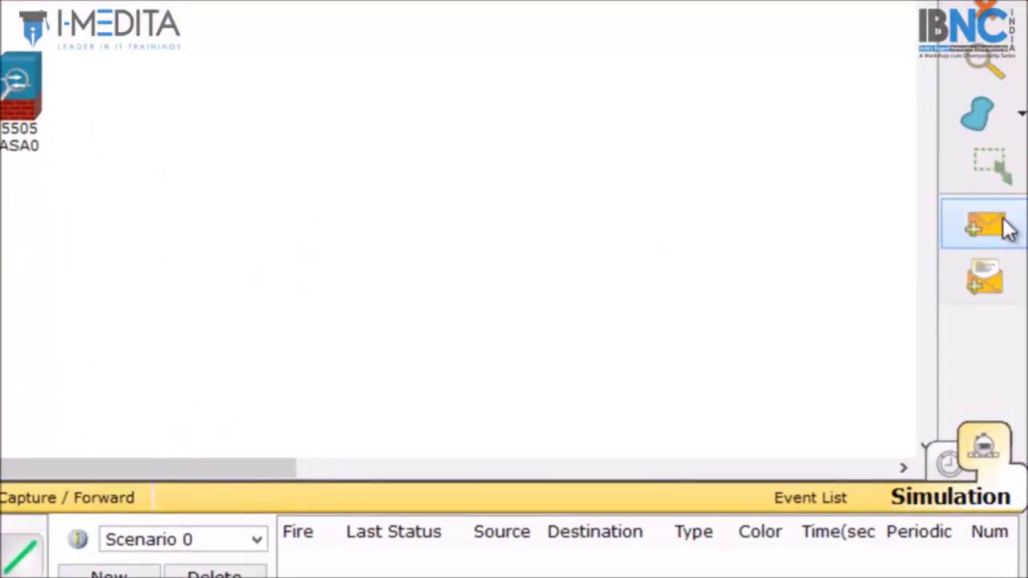
# Step: Try to send a simple PDU from Router1 to Router0
pyautogui.click(1008, 228)
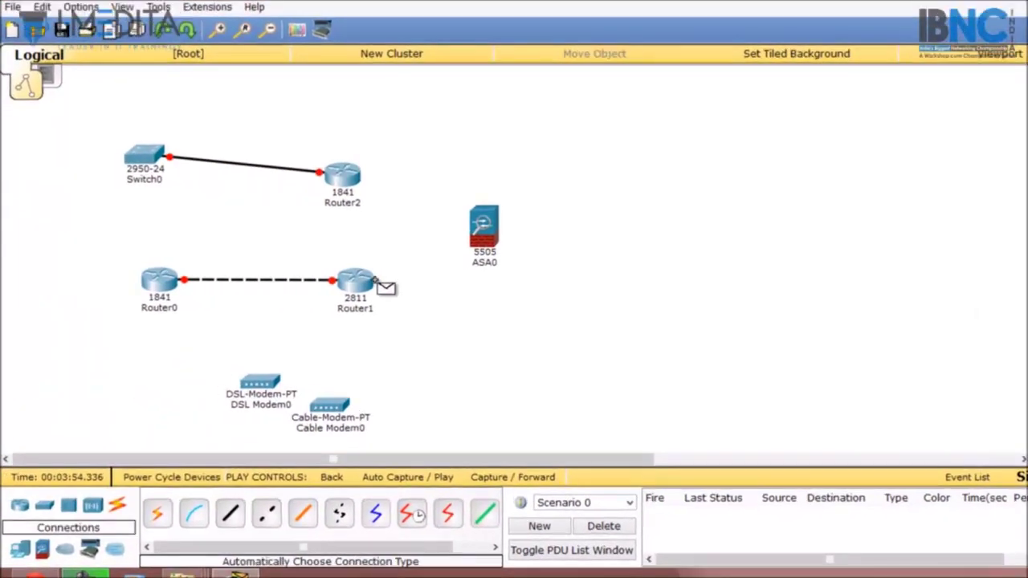
pyautogui.click(367, 282)
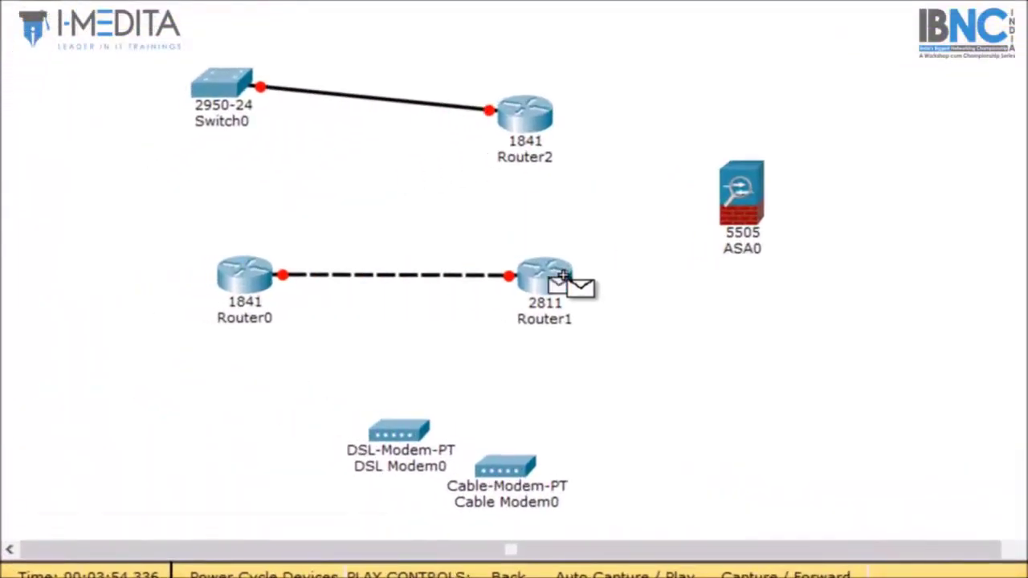
pyautogui.click(230, 277)
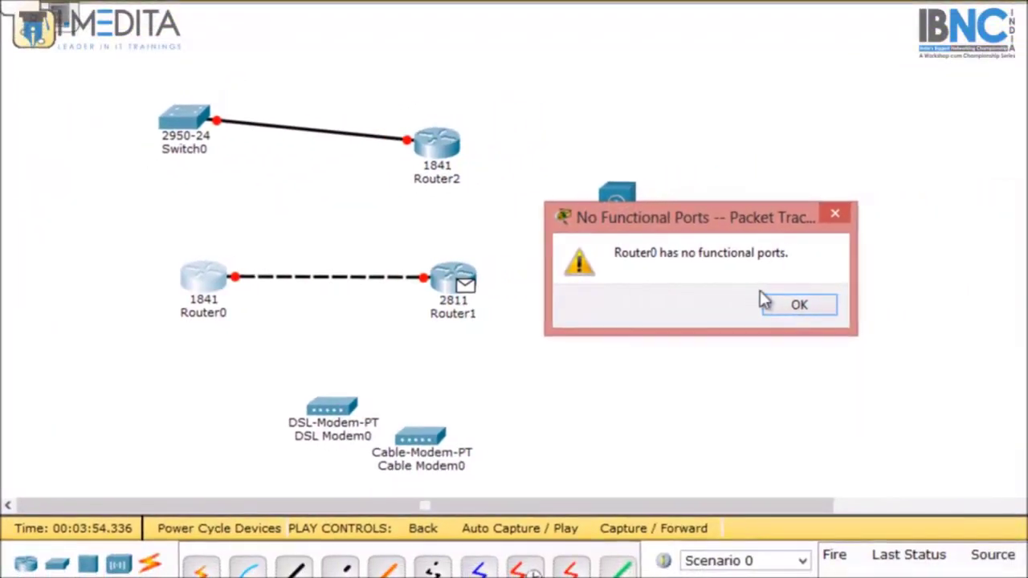
pyautogui.click(771, 298)
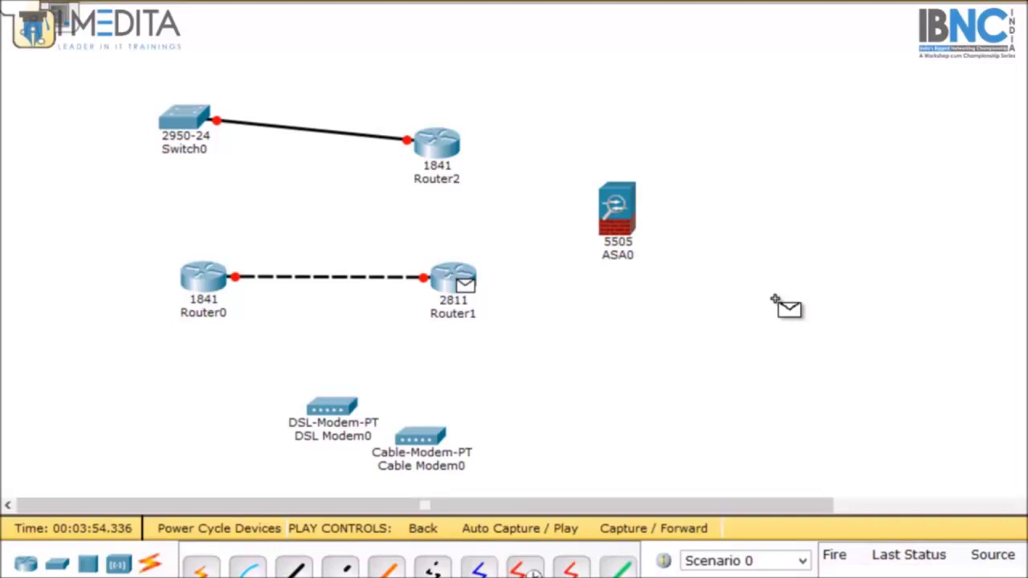
pyautogui.press('Escape')
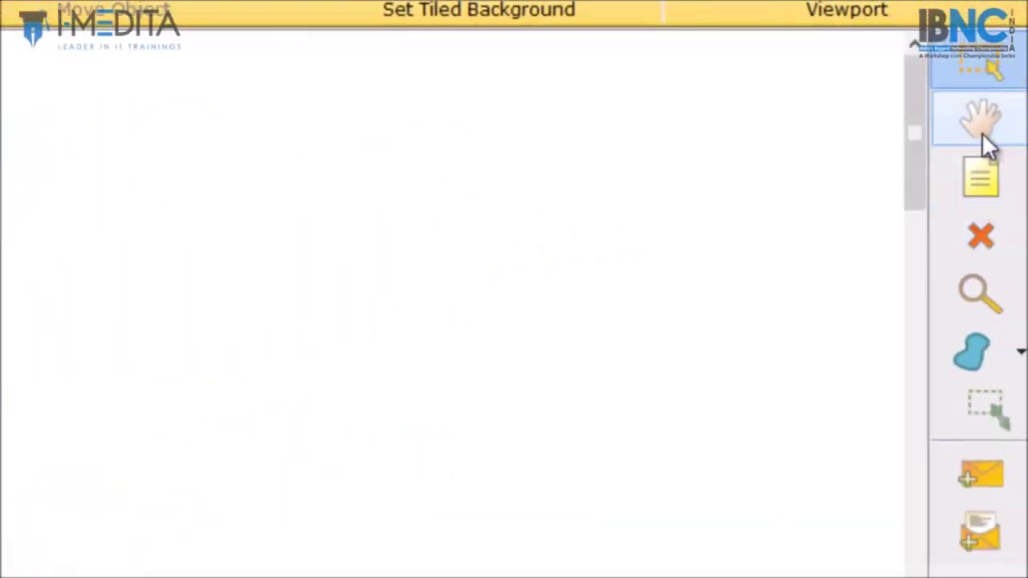
# Step: Place a text note reading "cres" in the empty area of the logical workspace
pyautogui.click(983, 172)
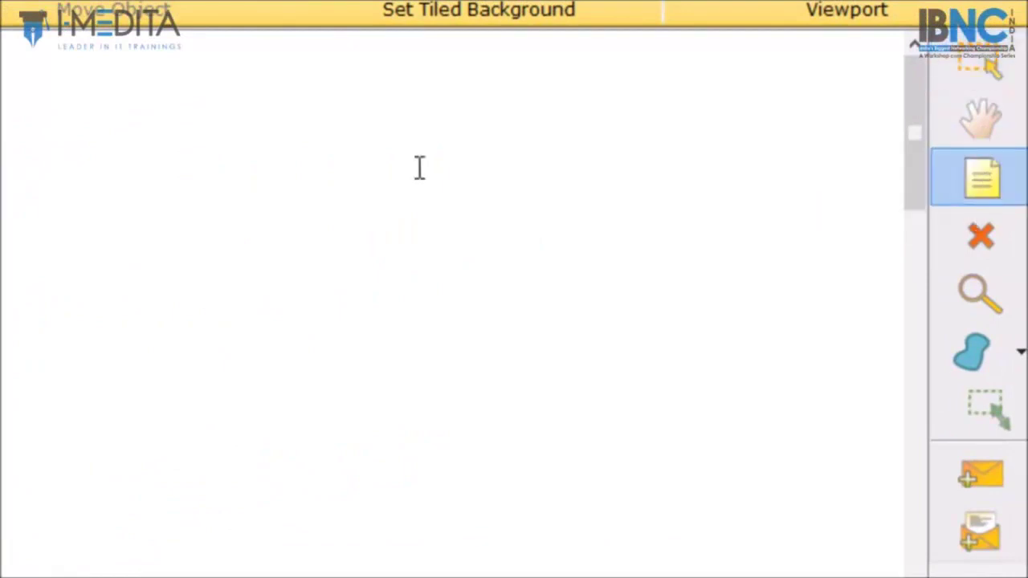
pyautogui.click(420, 170)
pyautogui.write('cres')
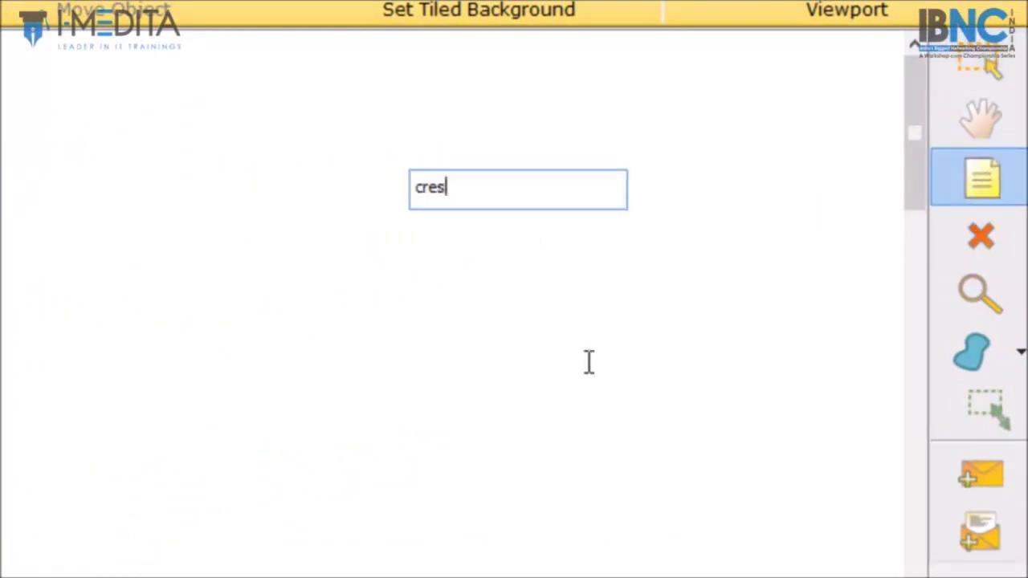
# Step: Delete the "cres" note, the 5505 ASA, Router1, Router0 and the 2950-24 switch from the workspace
pyautogui.click(976, 253)
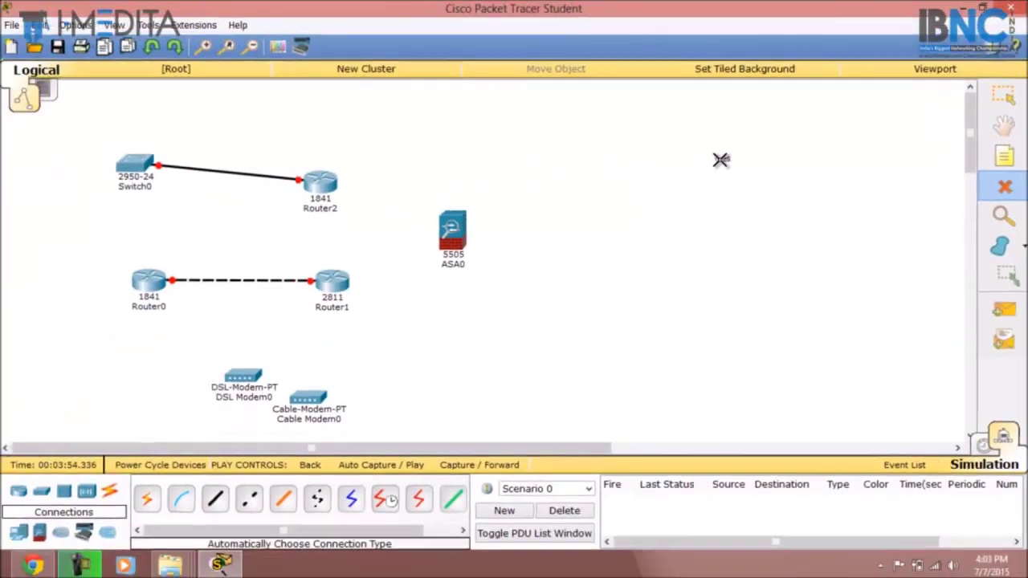
pyautogui.click(436, 185)
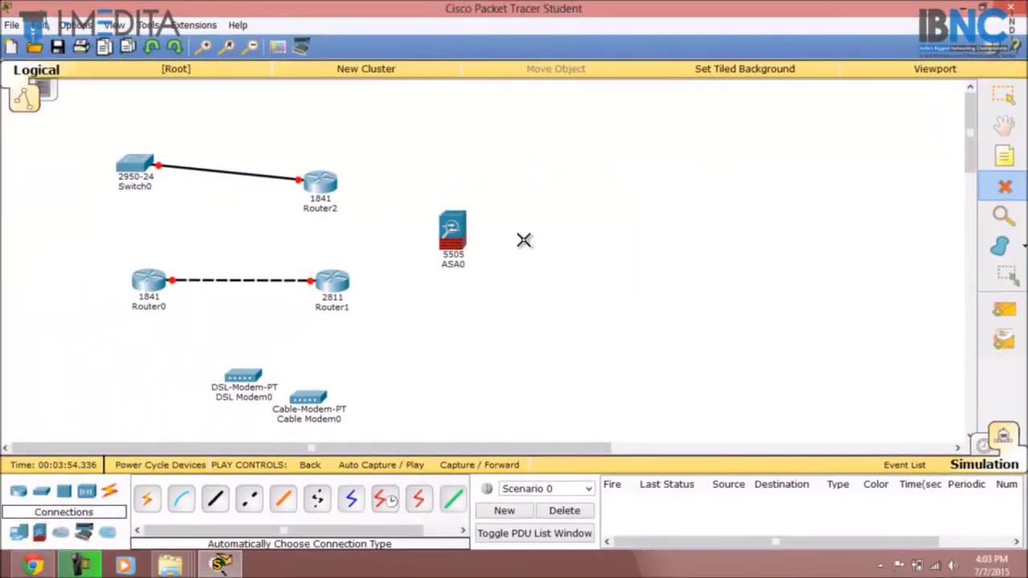
pyautogui.click(455, 229)
pyautogui.click(335, 276)
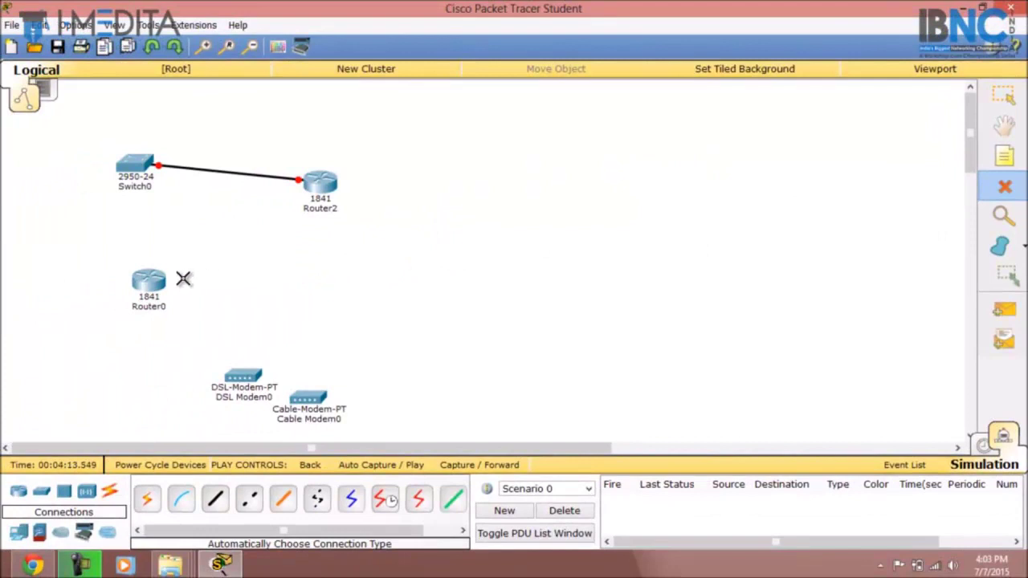
pyautogui.click(156, 280)
pyautogui.click(140, 158)
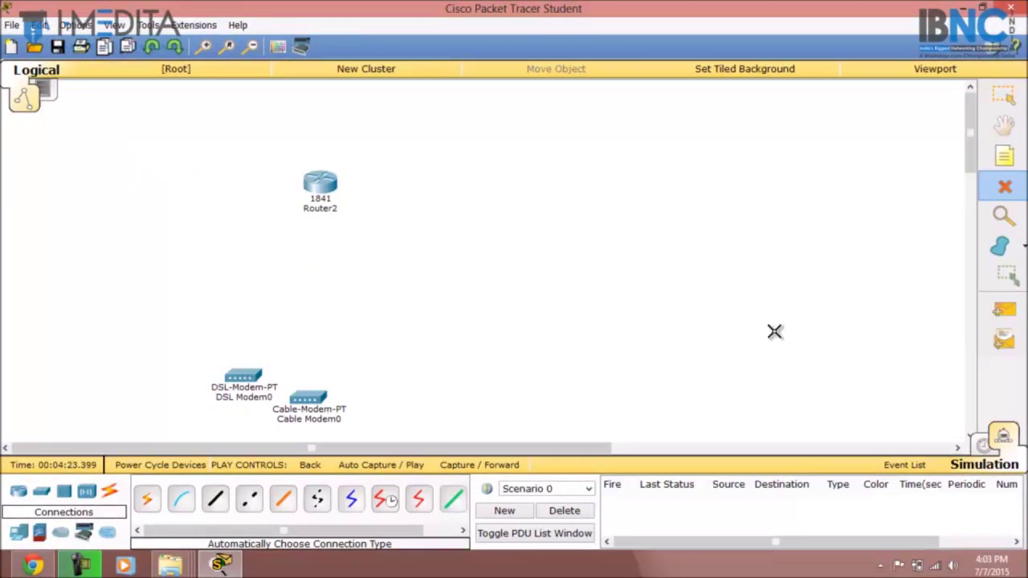
# Step: Draw an unfilled ellipse with a black outline in the empty area beside Router2
pyautogui.click(1021, 245)
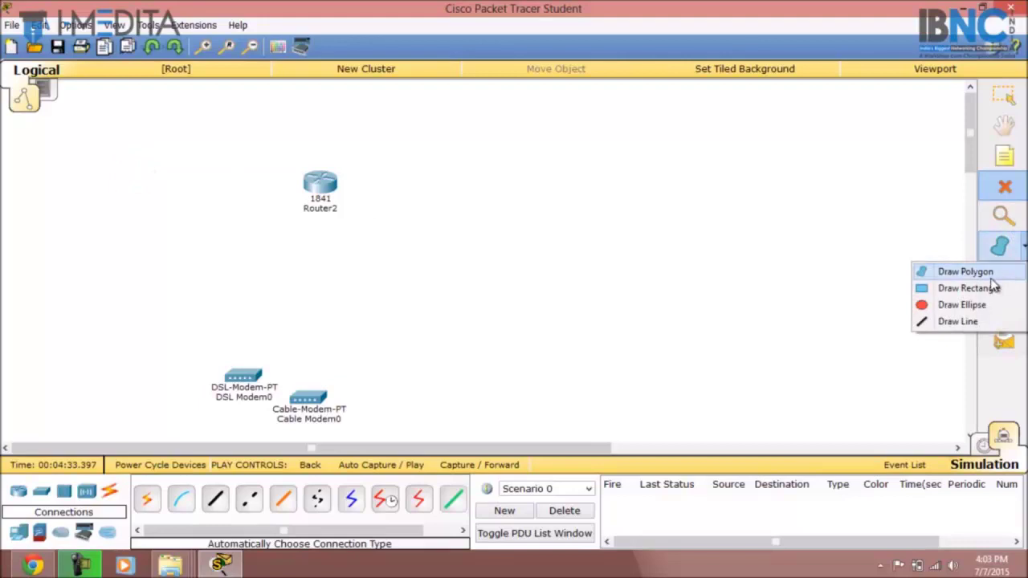
pyautogui.click(993, 288)
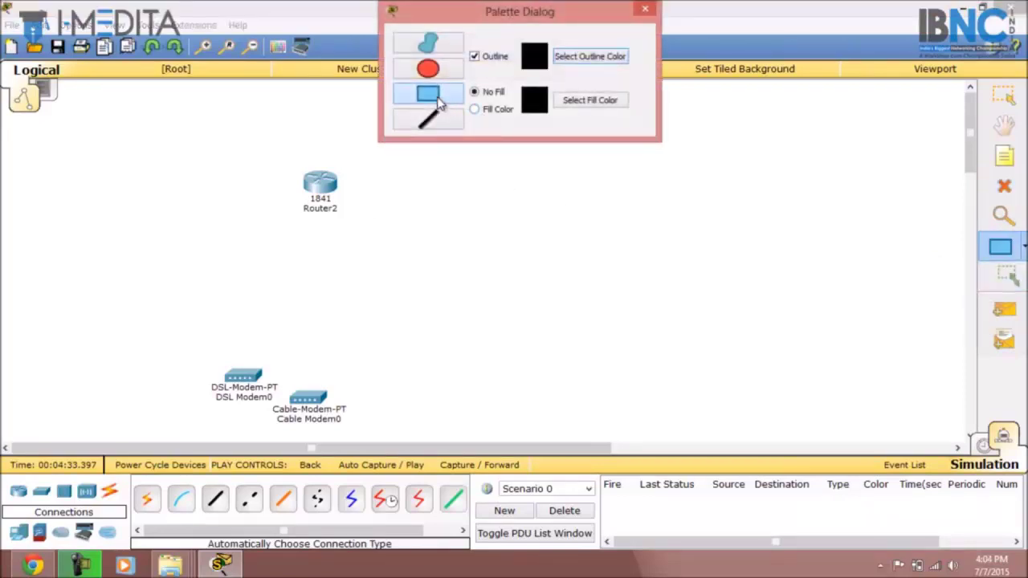
pyautogui.click(428, 70)
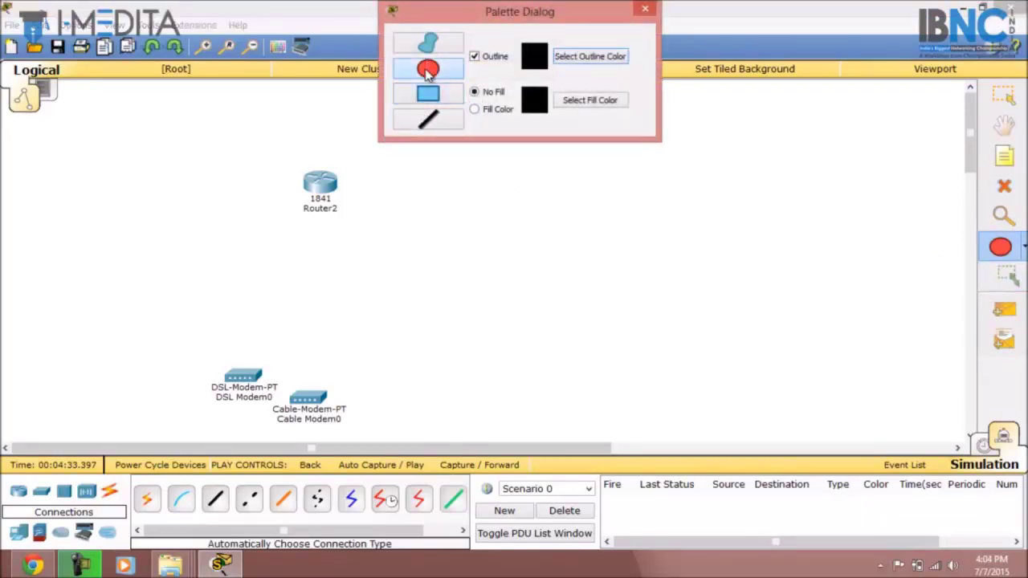
pyautogui.moveTo(414, 172); pyautogui.dragTo(523, 269)
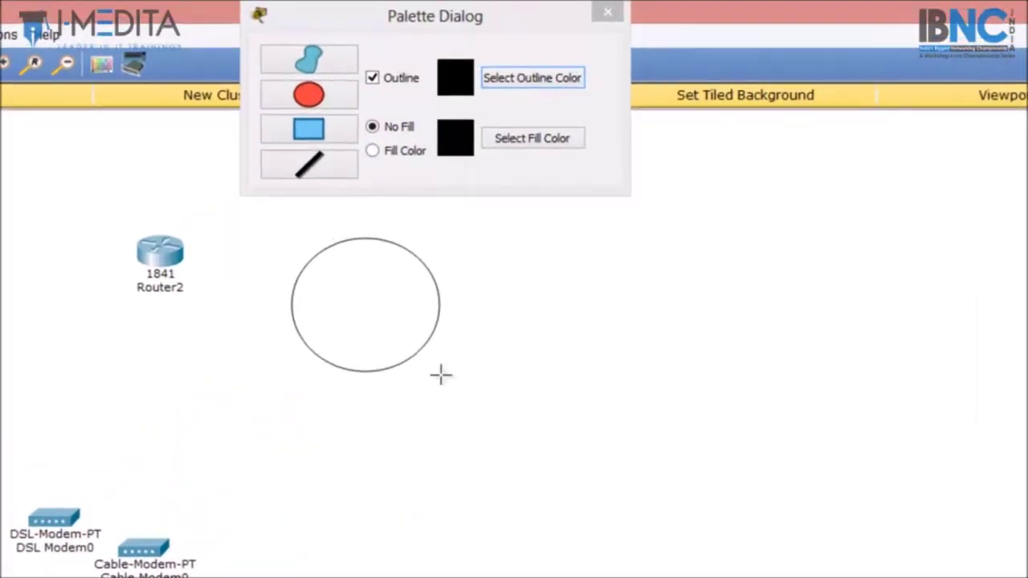
# Step: Enable fill colour, choose bright green (red 0, green 255, blue 0), and draw a second ellipse diagonally below the first
pyautogui.click(373, 151)
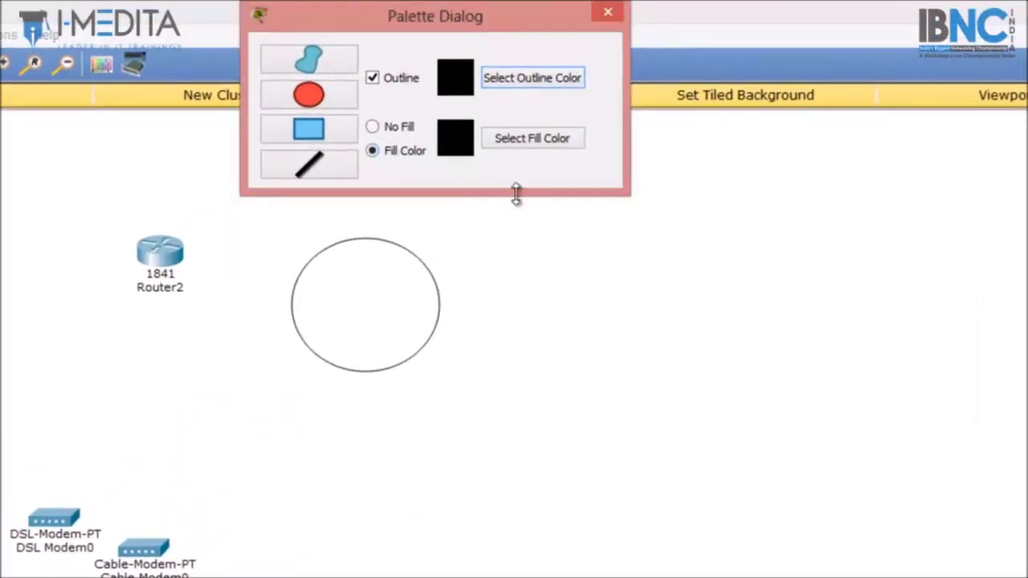
pyautogui.click(534, 139)
pyautogui.click(362, 234)
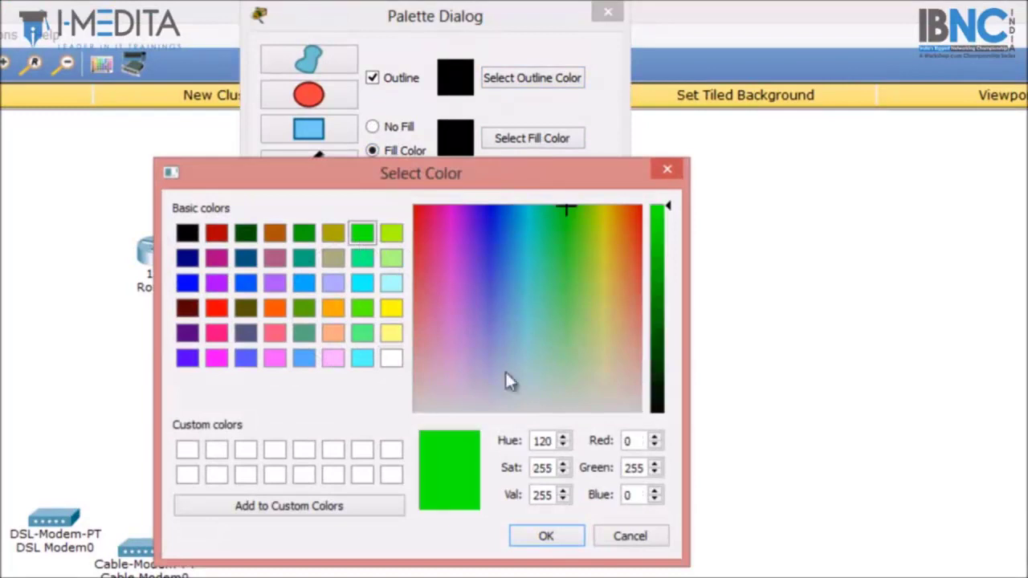
pyautogui.click(559, 544)
pyautogui.moveTo(514, 369); pyautogui.dragTo(753, 525)
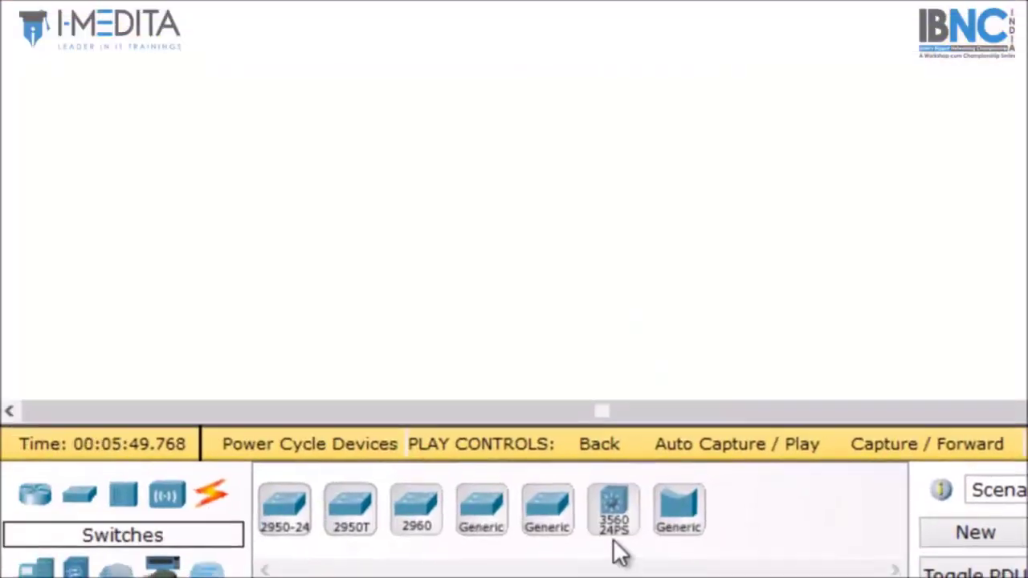
# Step: Place a 2960 switch in the logical workspace, with two generic PCs and a generic laptop below it
pyautogui.click(425, 534)
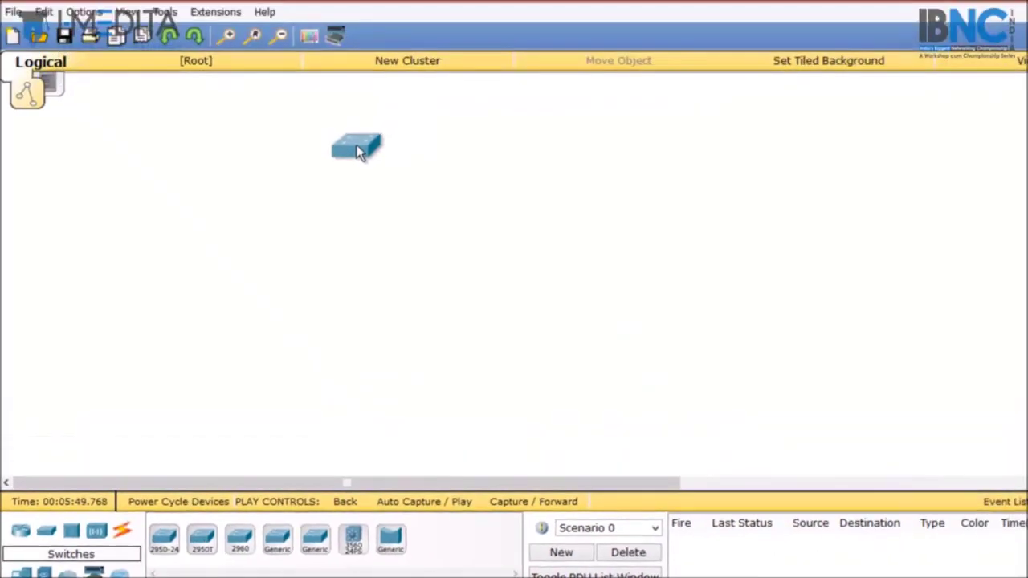
pyautogui.click(377, 161)
pyautogui.click(20, 573)
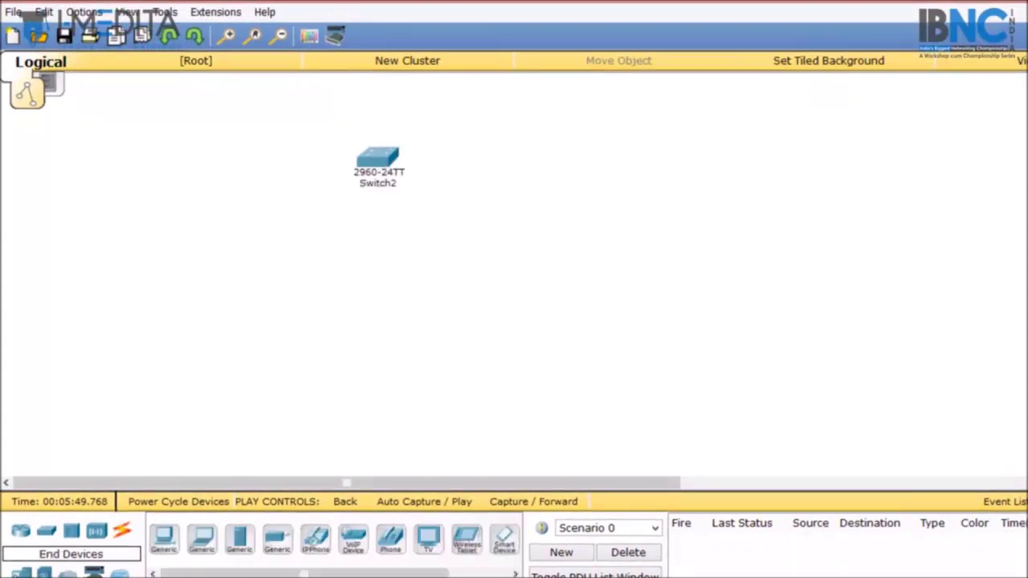
pyautogui.click(167, 559)
pyautogui.click(260, 363)
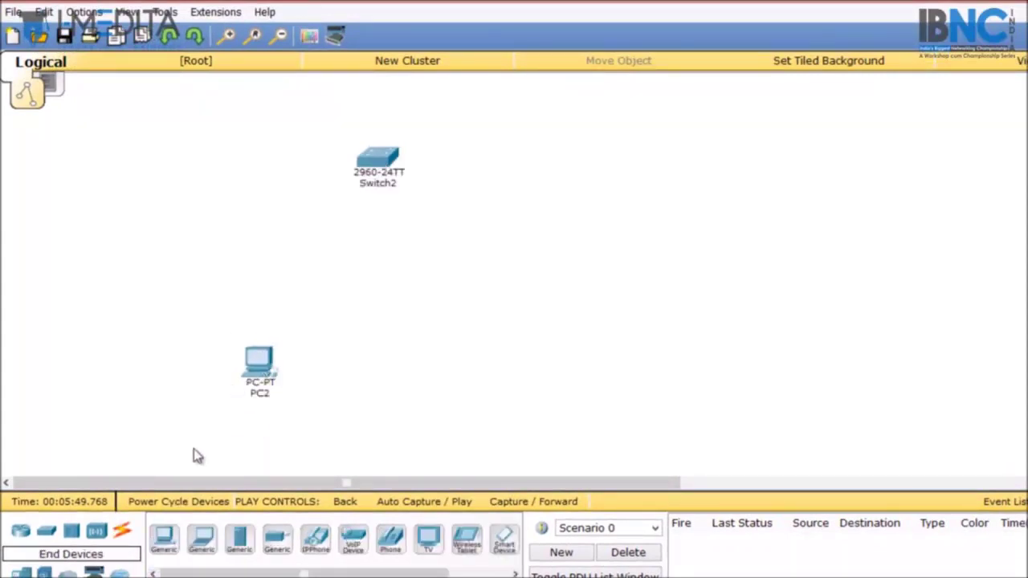
pyautogui.click(167, 552)
pyautogui.click(368, 374)
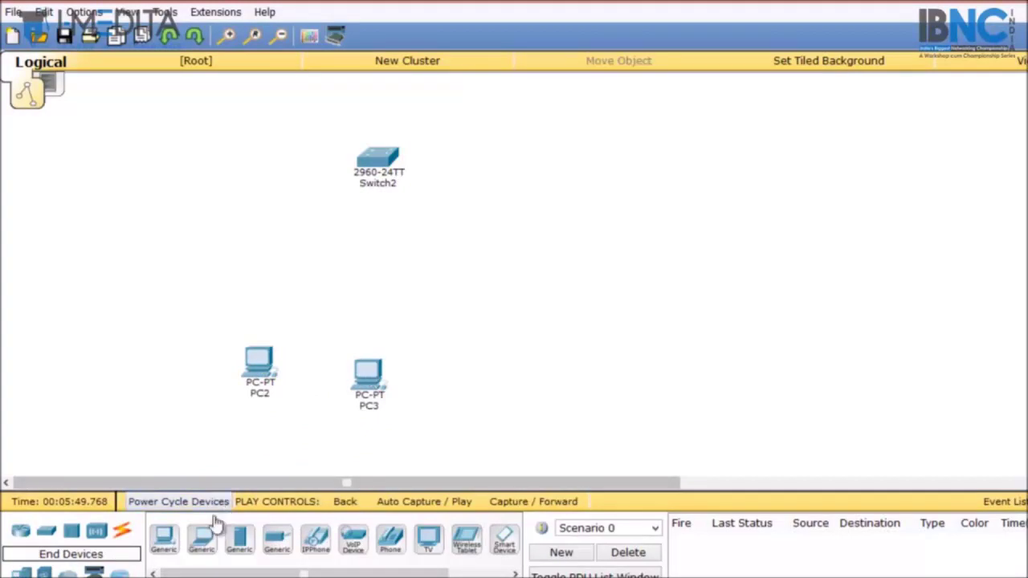
pyautogui.click(202, 540)
pyautogui.click(151, 316)
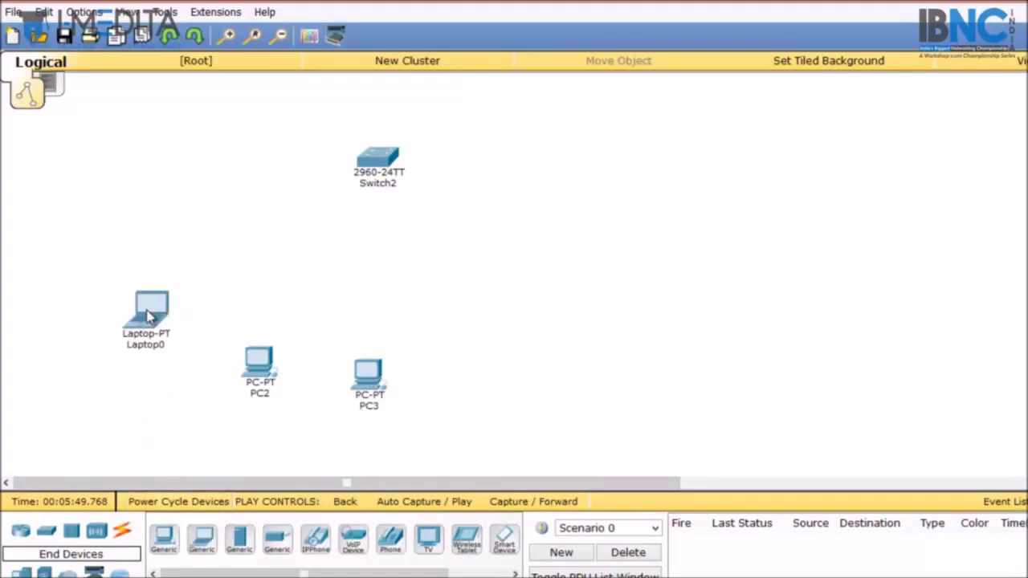
# Step: Connect Laptop0, PC2 and PC3 to the 2960 switch using the automatically chosen connection type
pyautogui.click(123, 533)
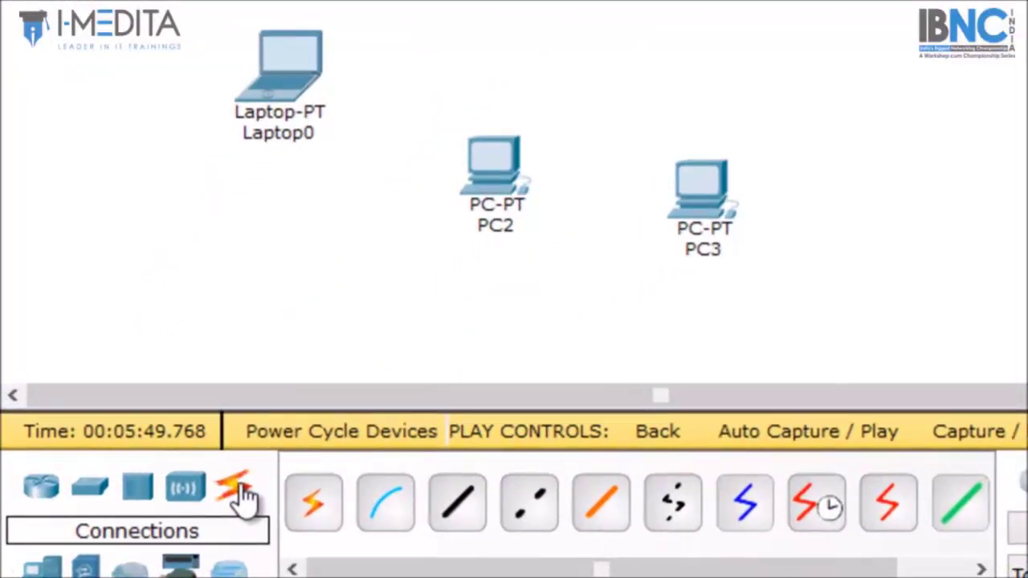
pyautogui.click(316, 508)
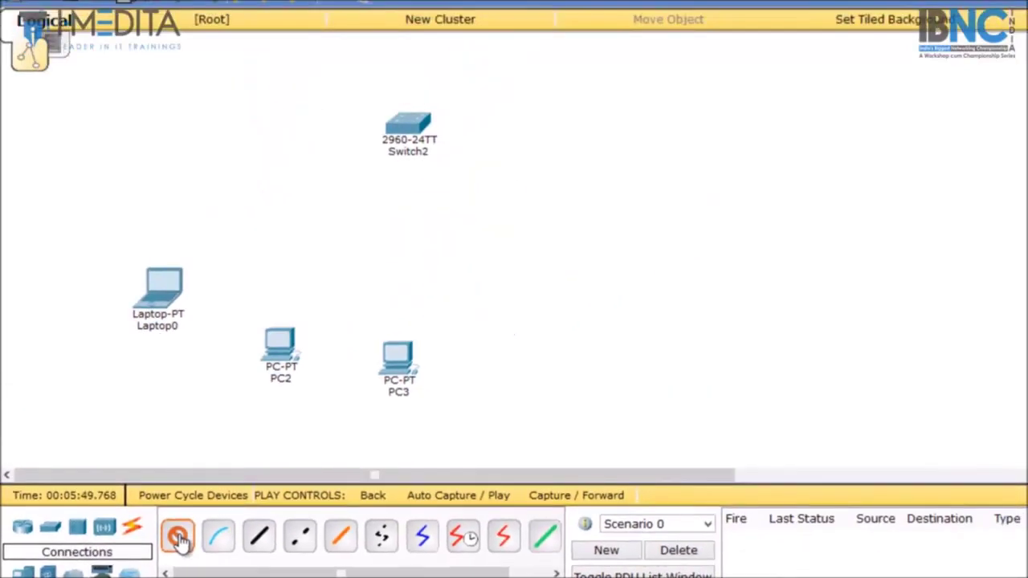
pyautogui.click(180, 294)
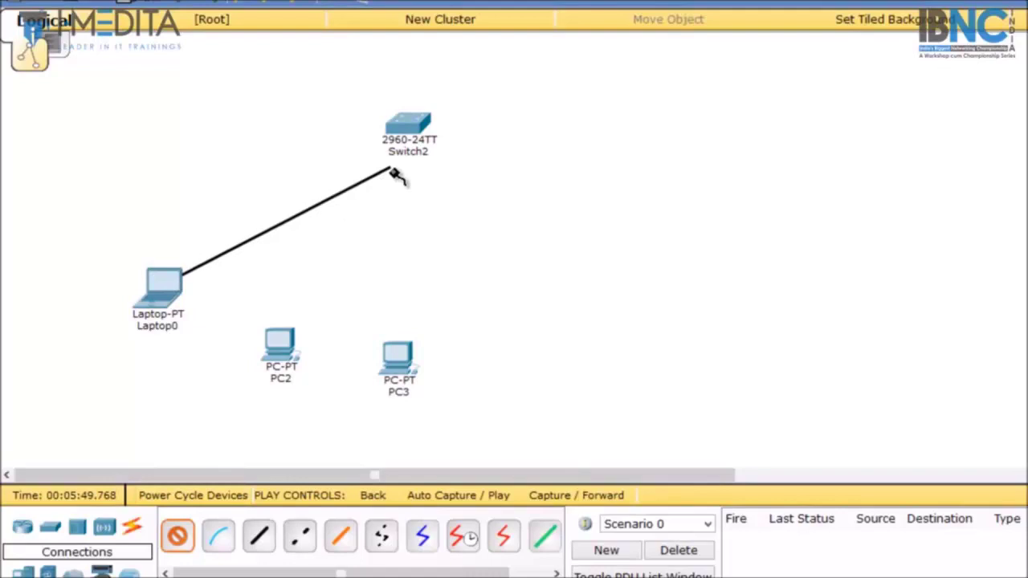
pyautogui.click(406, 128)
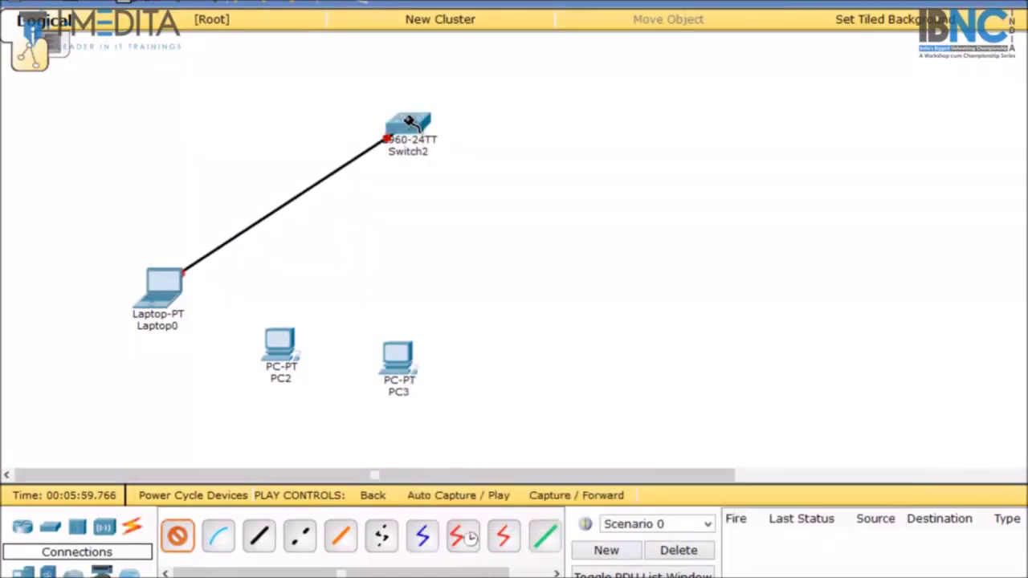
pyautogui.click(409, 125)
pyautogui.click(296, 342)
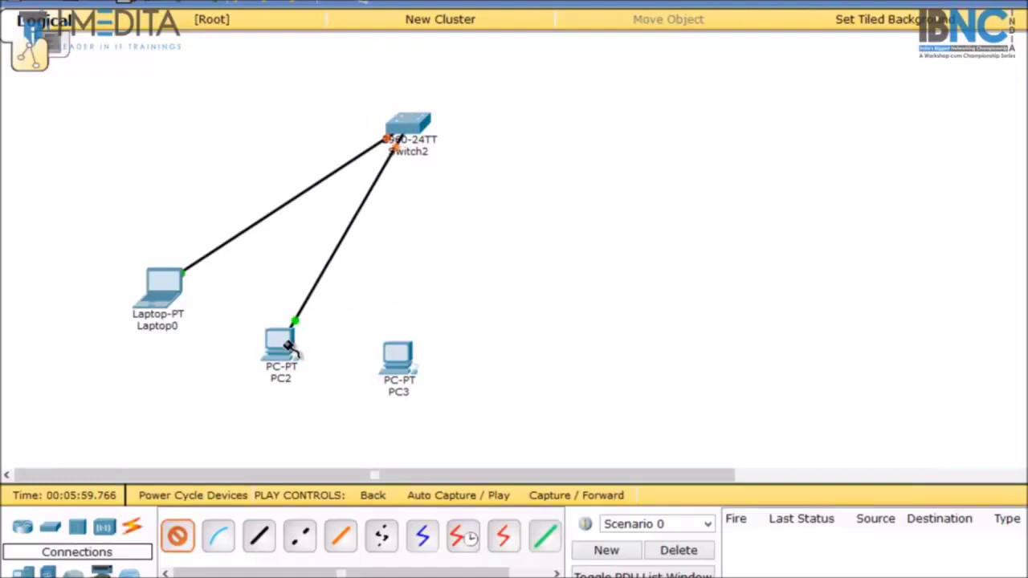
pyautogui.click(405, 128)
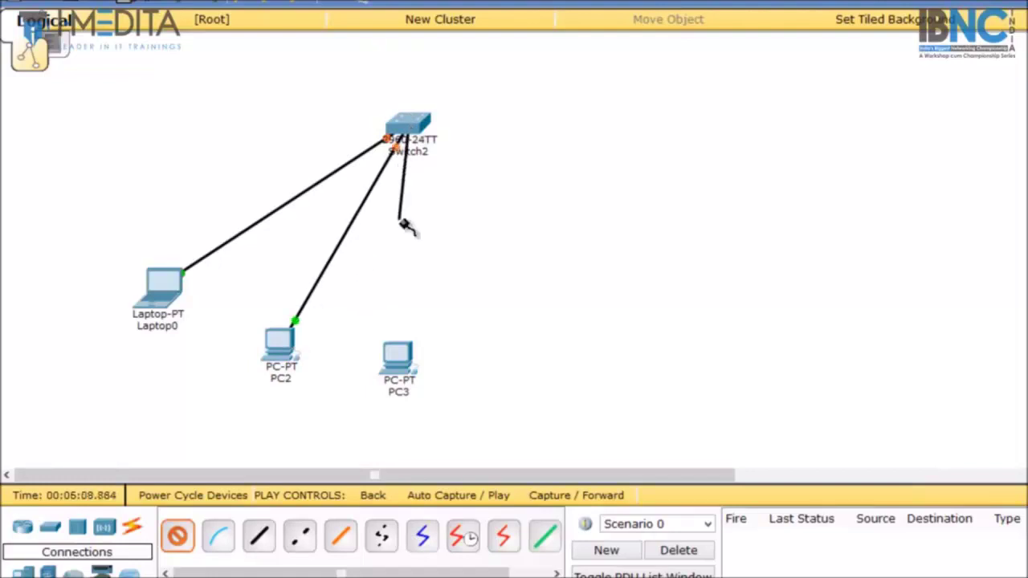
pyautogui.click(399, 356)
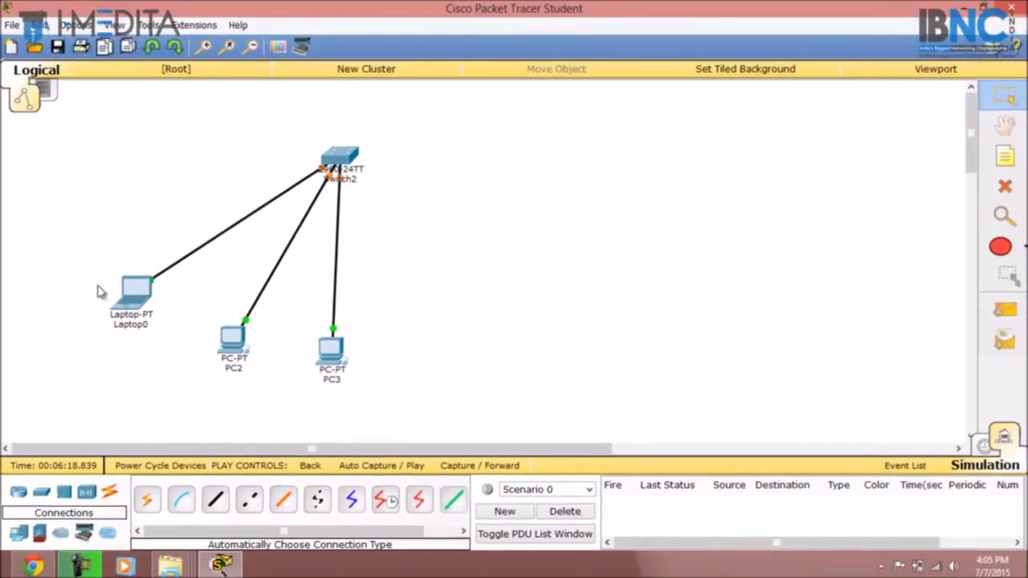
# Step: Assign Laptop0 the static IP address 10.0.0.1 with subnet mask 255.0.0.0 and close its configuration window
pyautogui.click(137, 300)
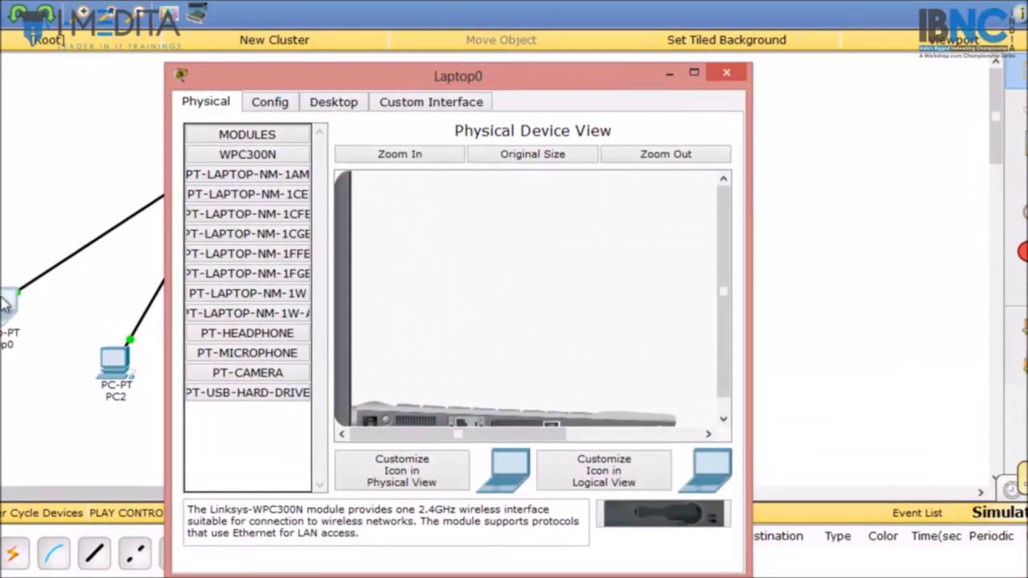
pyautogui.click(333, 107)
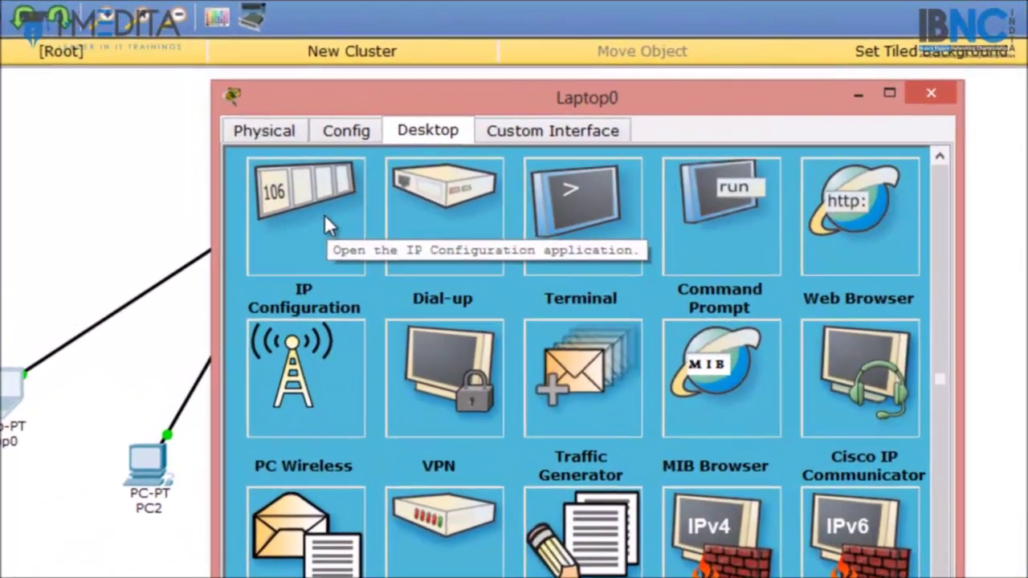
pyautogui.click(253, 170)
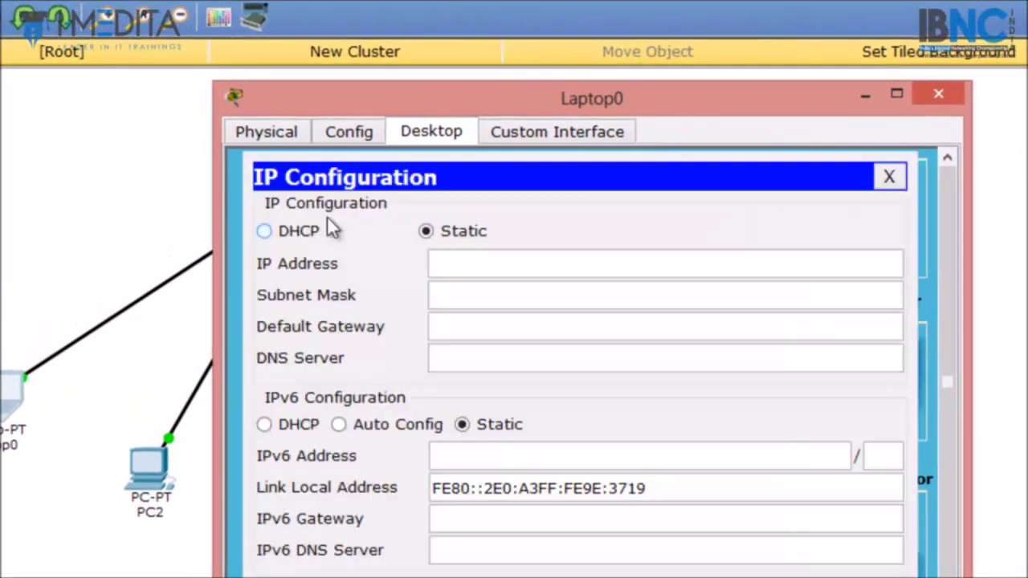
pyautogui.click(459, 254)
pyautogui.write('10.0.0.1')
pyautogui.press('Tab')
pyautogui.press('Tab')
pyautogui.press('Tab')
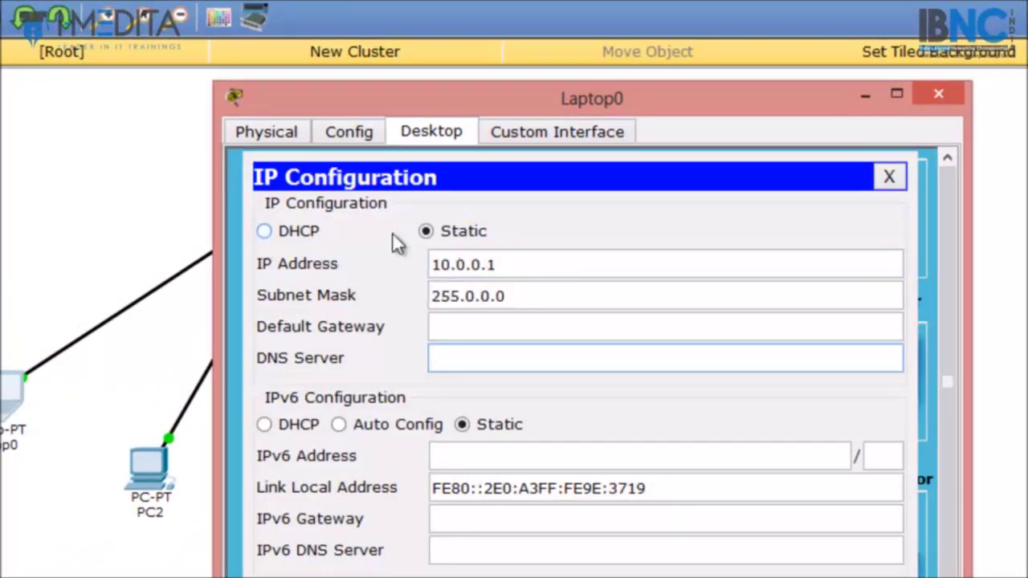
pyautogui.click(948, 92)
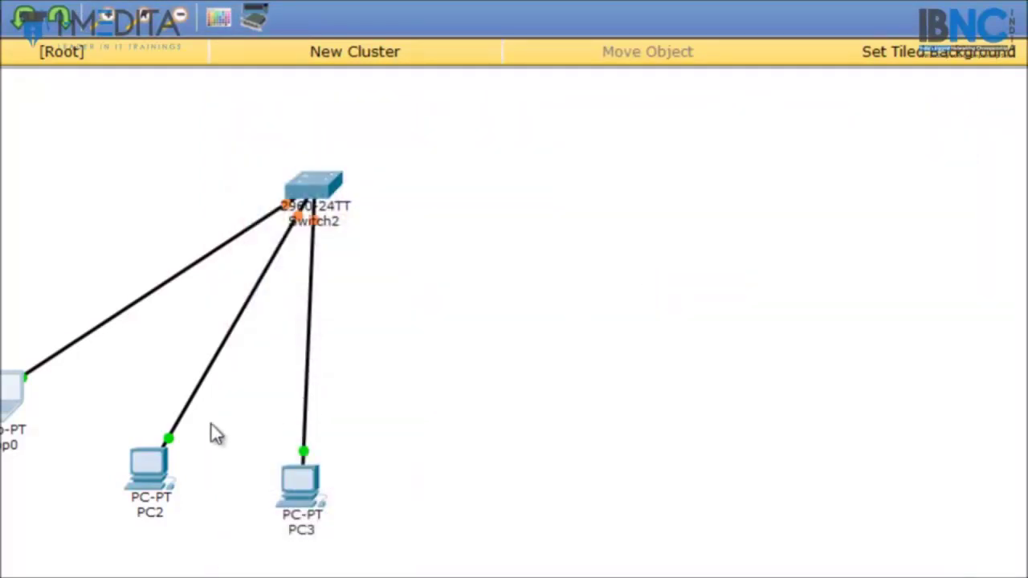
# Step: Assign PC2 the static IP address 10.0.0.2 with subnet mask 255.0.0.0 and close its configuration window
pyautogui.click(149, 470)
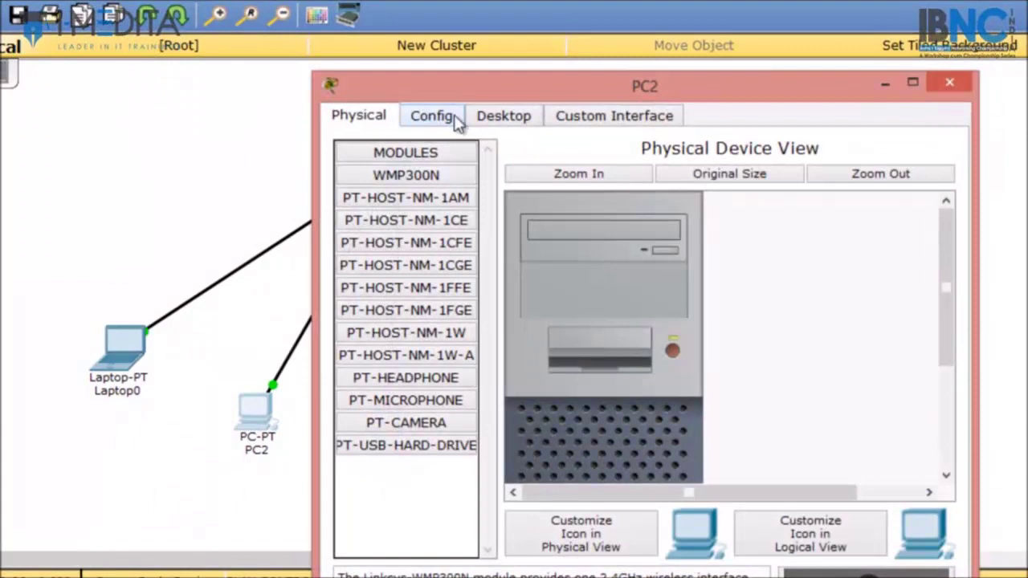
pyautogui.click(500, 120)
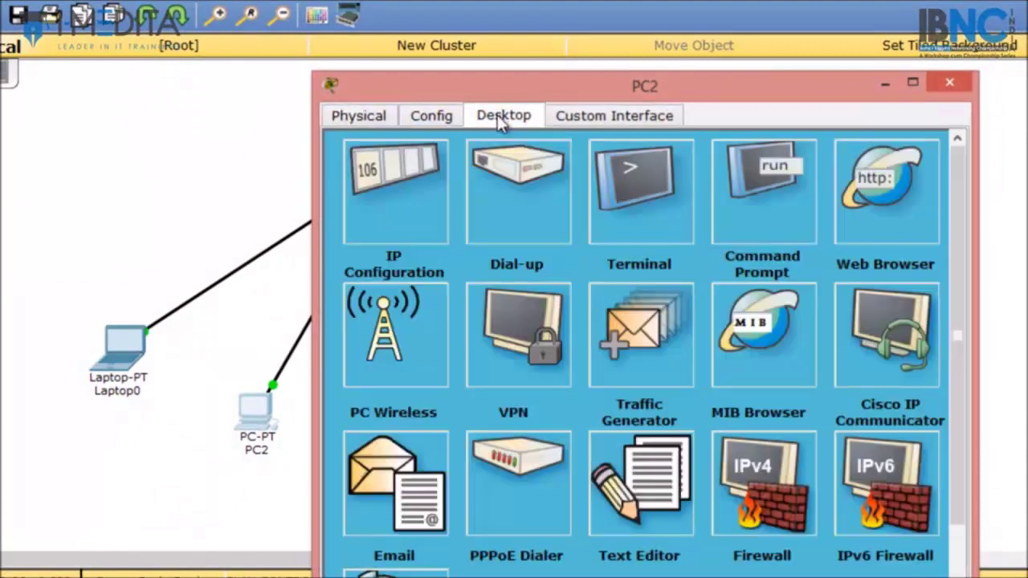
pyautogui.click(399, 202)
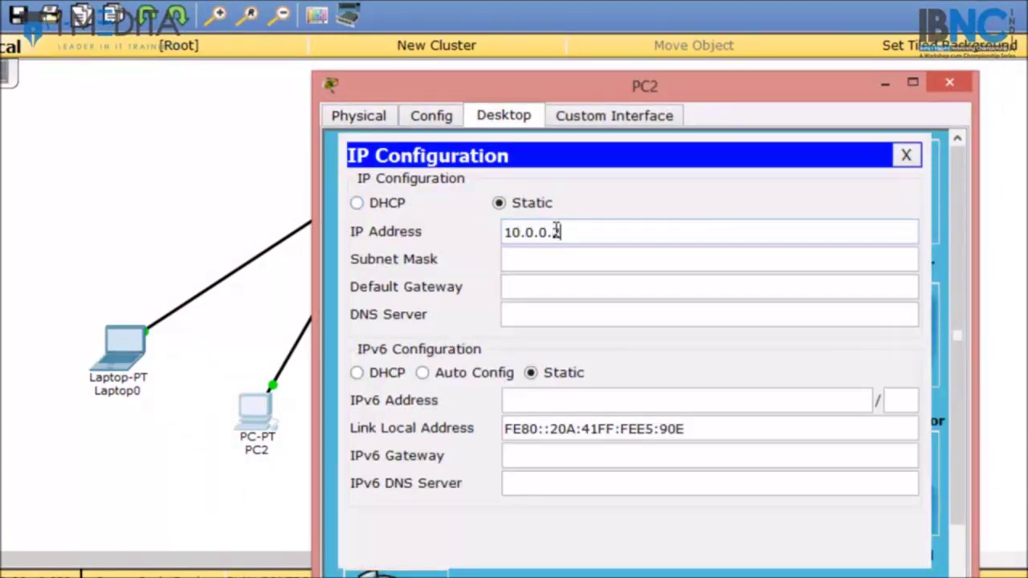
pyautogui.press('Tab')
pyautogui.press('Tab')
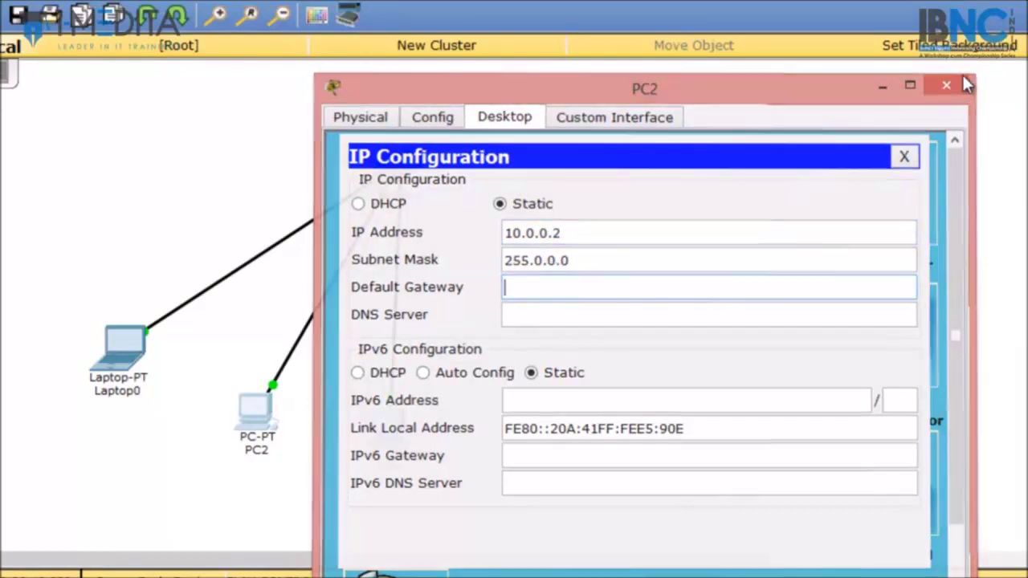
pyautogui.click(946, 85)
# Step: Assign PC3 the static IP address 10.0.0.3 with subnet mask 255.0.0.0 and close its configuration window
pyautogui.click(411, 436)
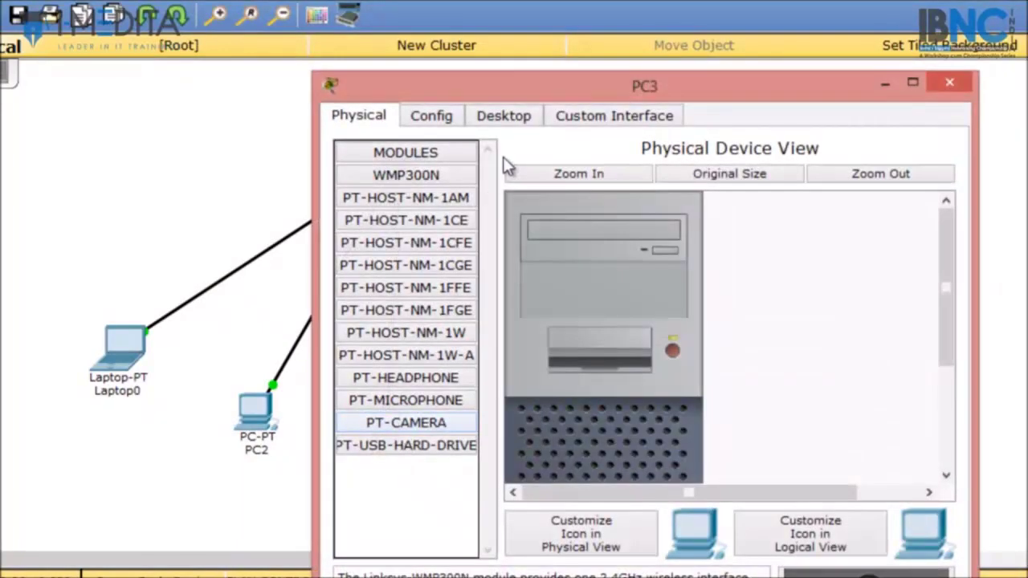
pyautogui.click(490, 118)
pyautogui.click(407, 202)
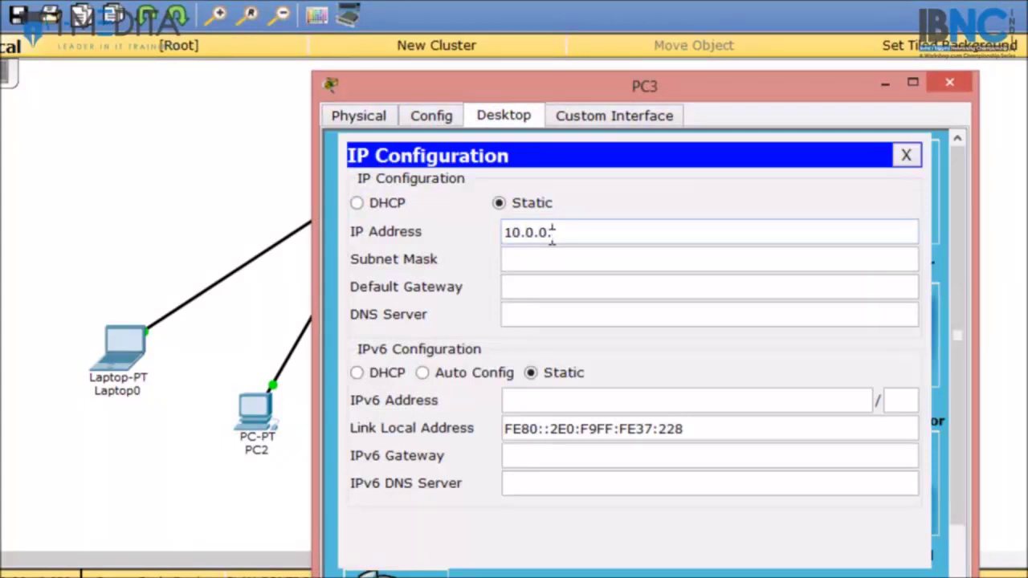
pyautogui.click(551, 236)
pyautogui.write('10.0.0.3')
pyautogui.press('Tab')
pyautogui.press('Tab')
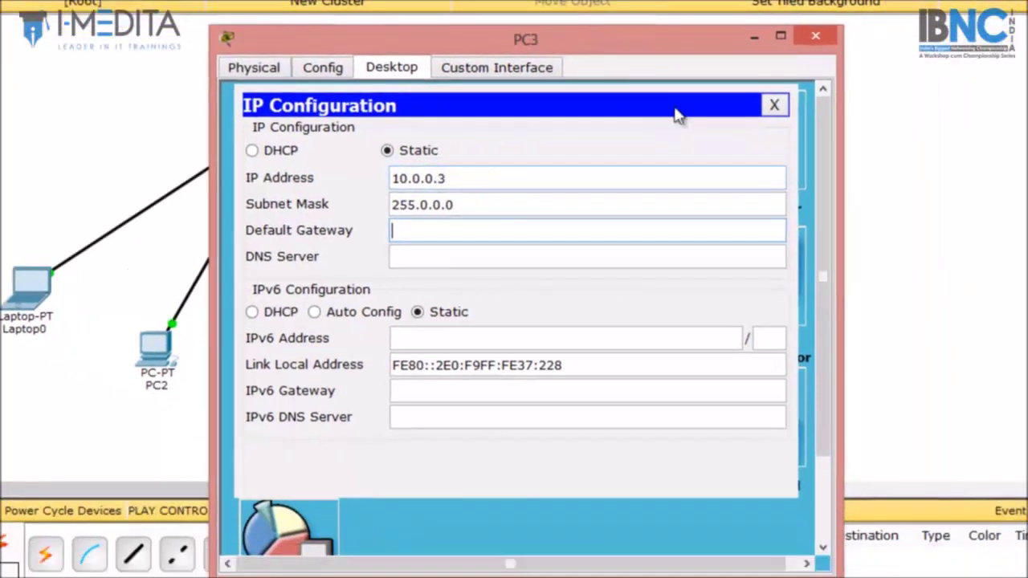
pyautogui.click(949, 84)
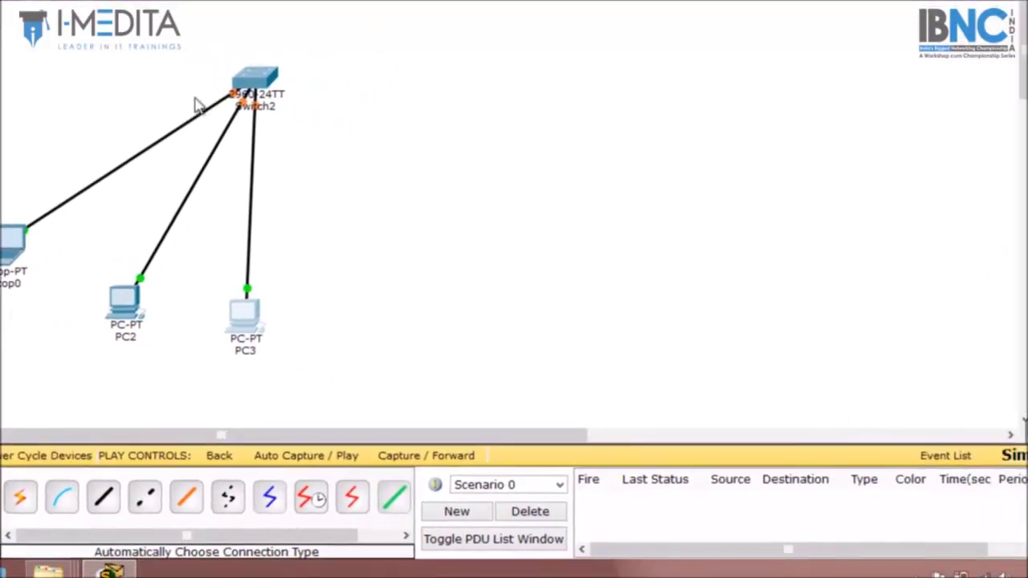
# Step: Switch from simulation to realtime mode and fast-forward the time to bring up the switch links
pyautogui.click(973, 417)
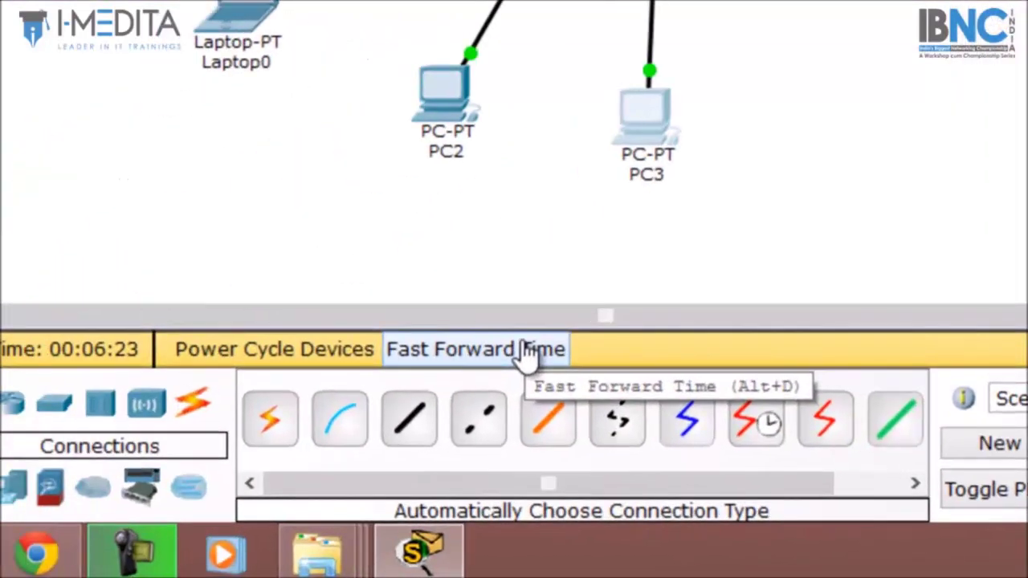
pyautogui.click(524, 352)
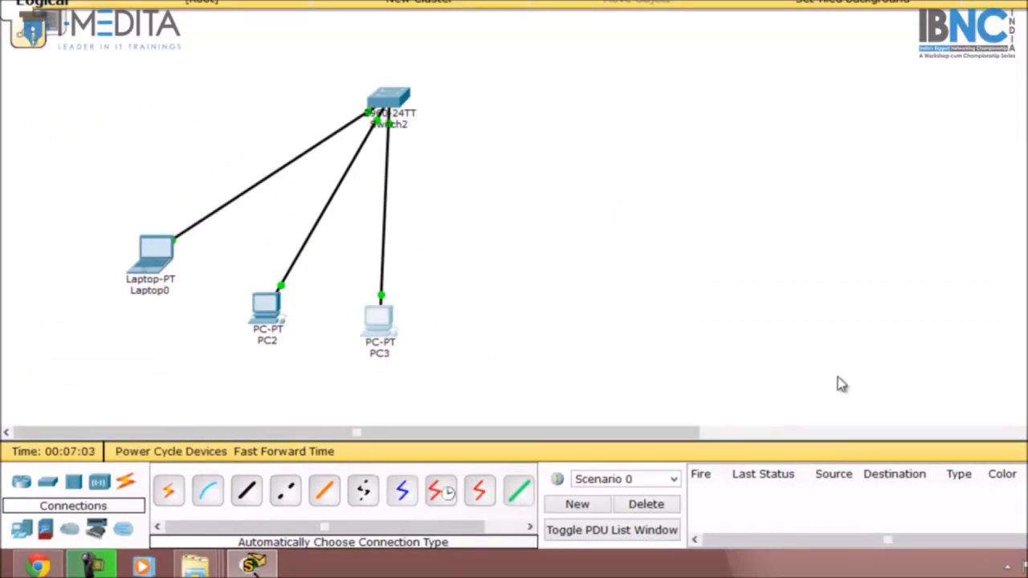
# Step: Ping Laptop0 at 10.0.0.1 from PC3's command prompt and close the PC3 window
pyautogui.click(388, 328)
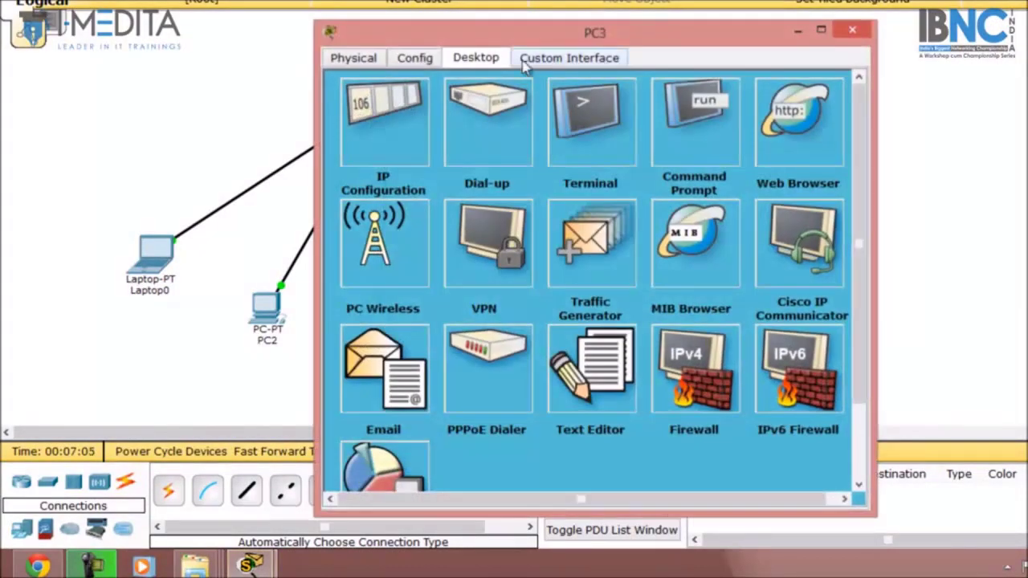
pyautogui.moveTo(493, 34); pyautogui.dragTo(787, 11)
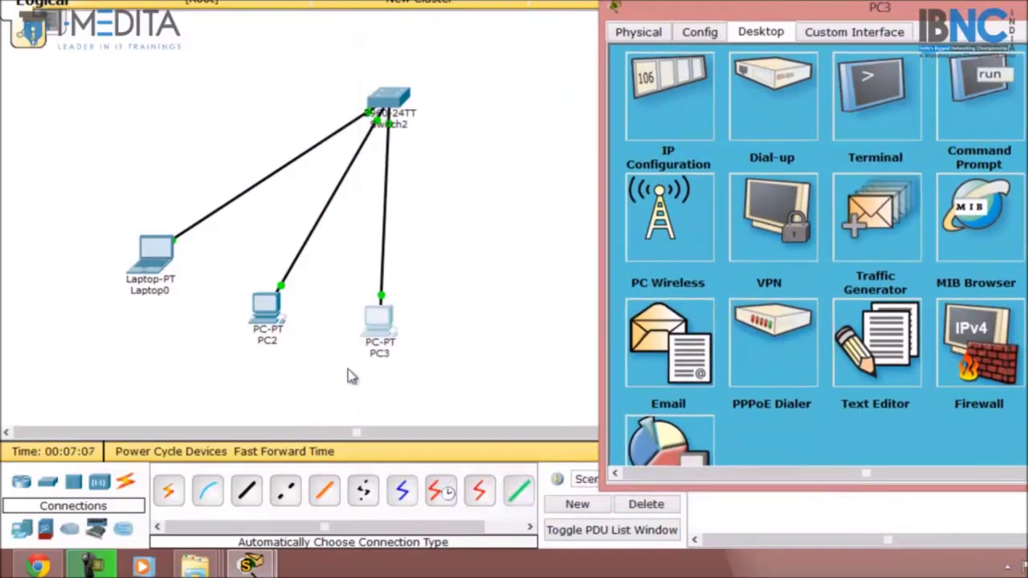
pyautogui.click(960, 117)
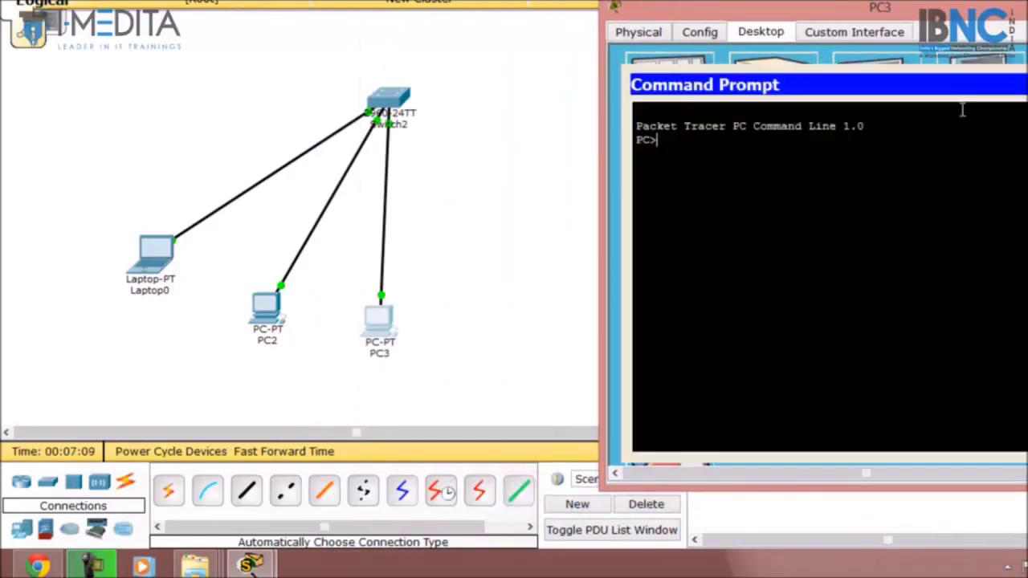
pyautogui.write('ping ')
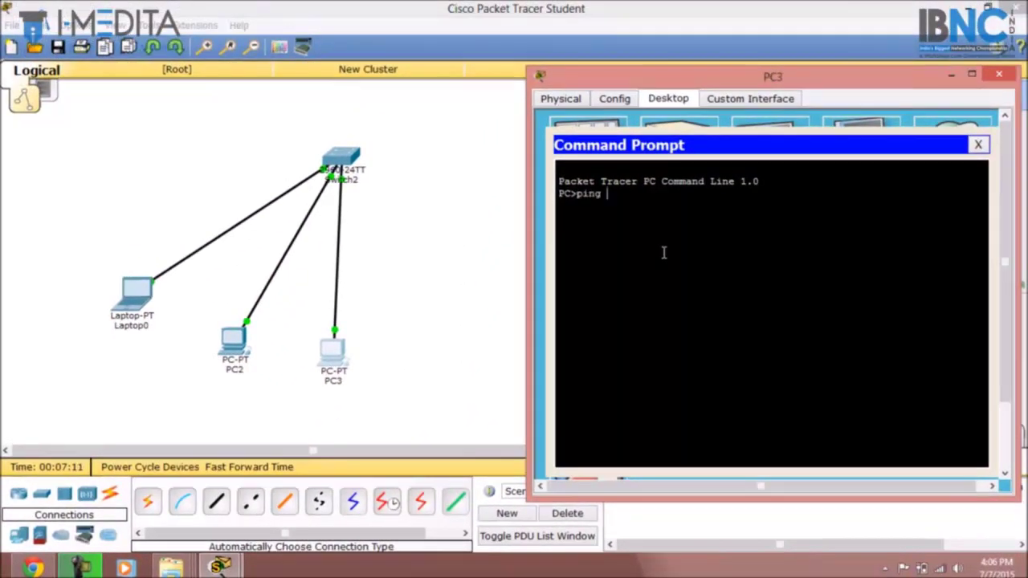
pyautogui.write('10.0.0.1')
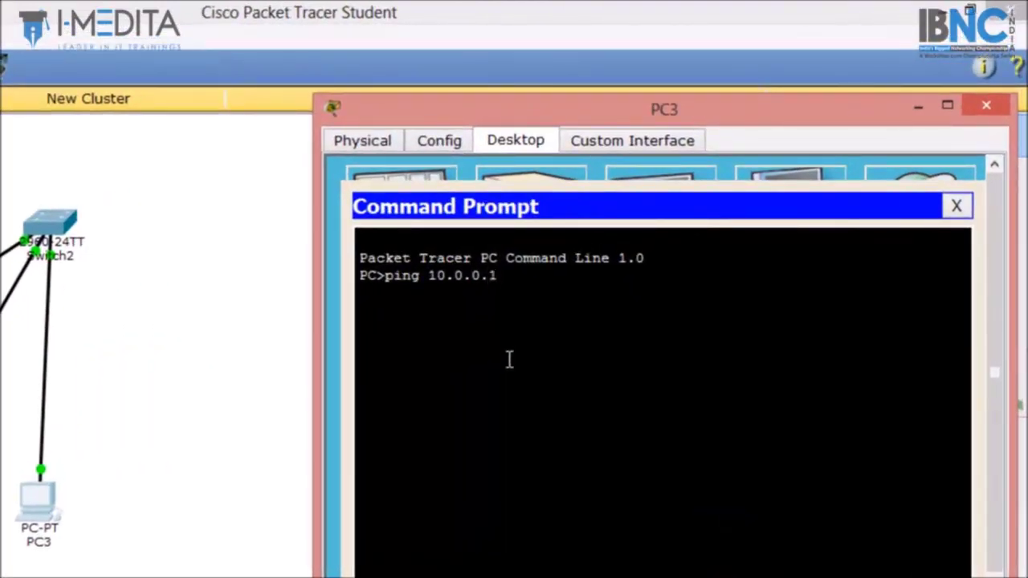
pyautogui.press('Return')
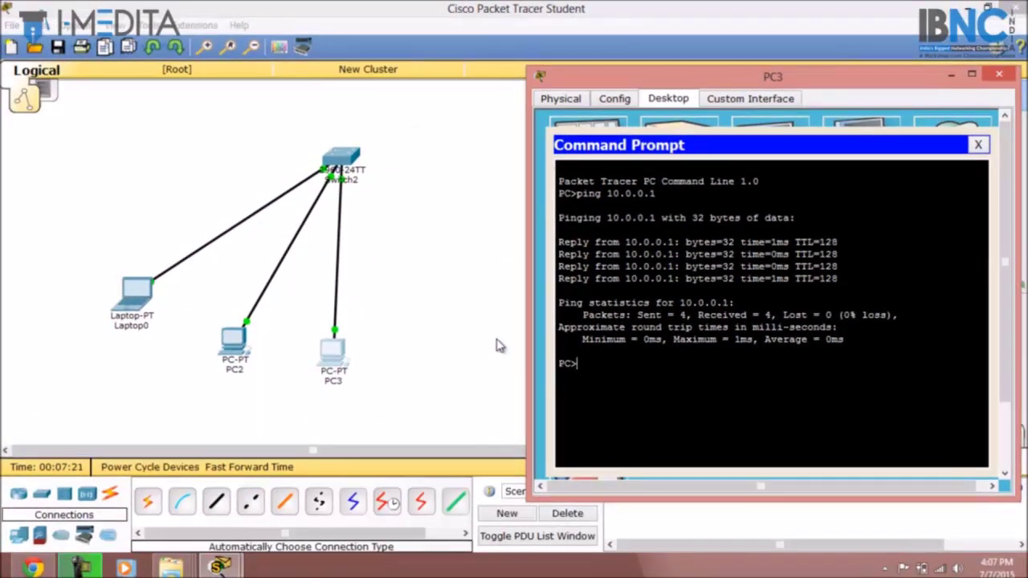
pyautogui.click(998, 74)
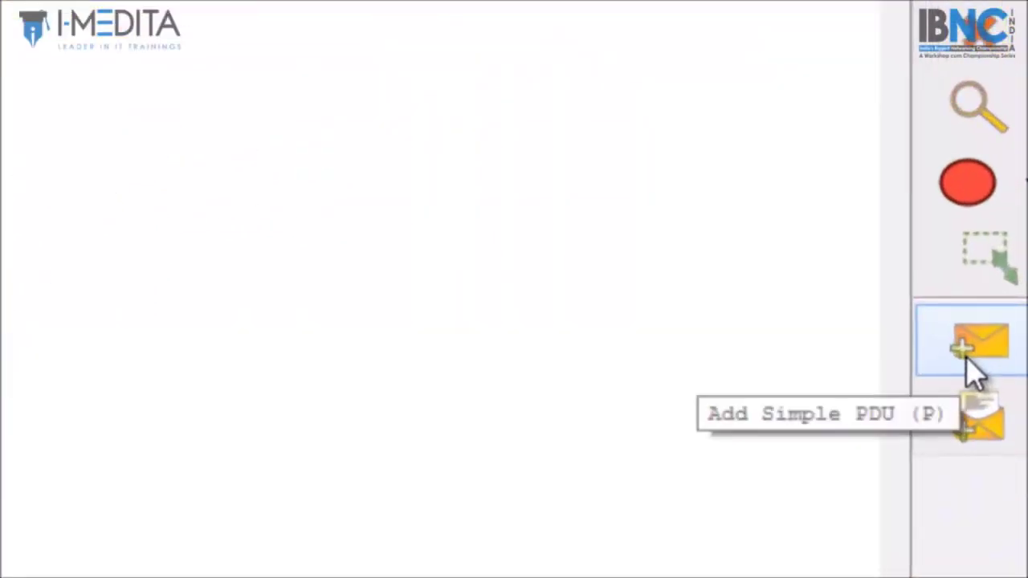
# Step: Send a simple PDU from PC3 to Laptop0 in realtime mode and delete the PDU scenario
pyautogui.click(971, 370)
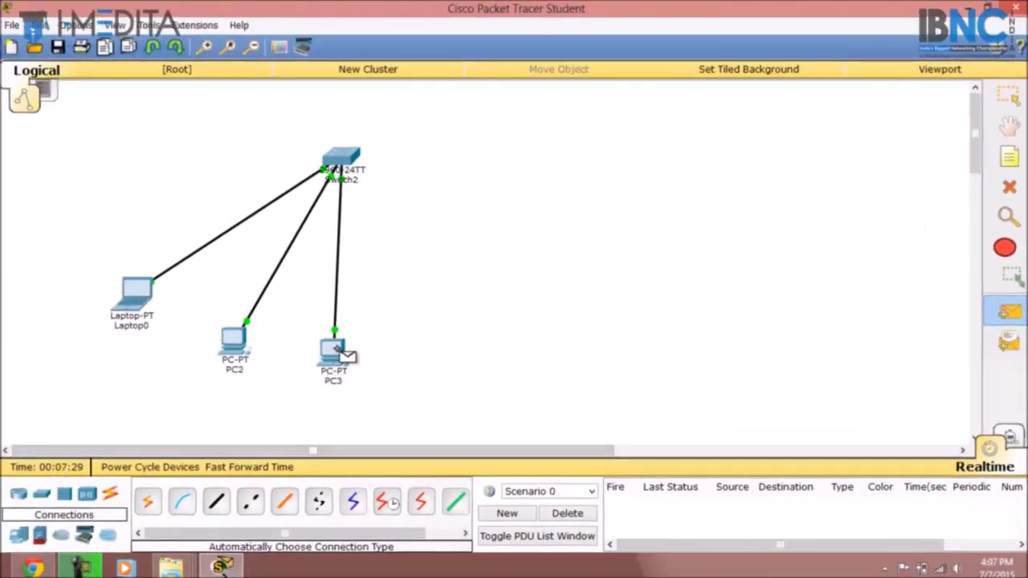
pyautogui.click(334, 350)
pyautogui.click(145, 293)
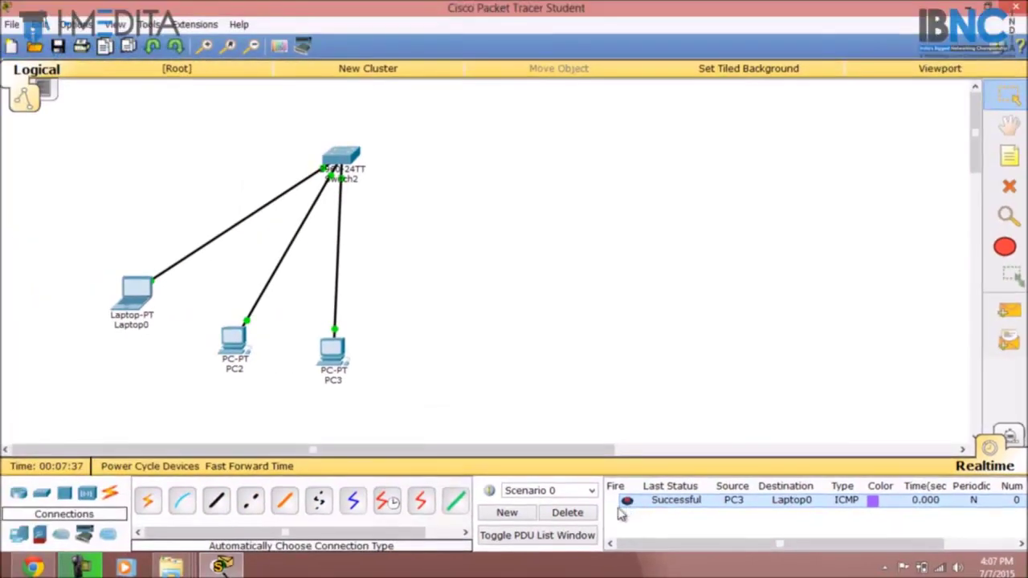
pyautogui.click(582, 517)
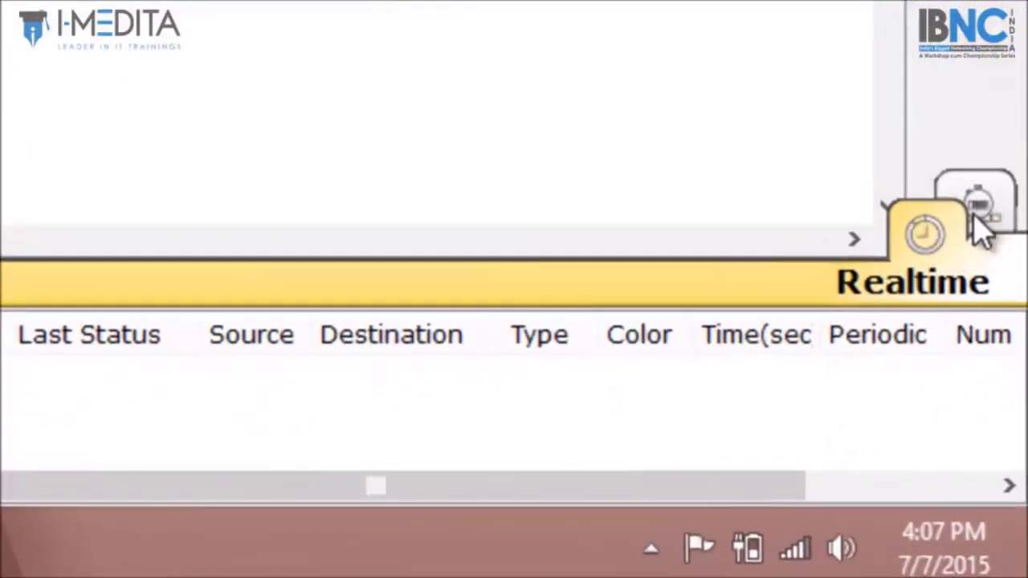
# Step: Switch to simulation mode, hide the simulation panel and add a simple PDU from PC2 to PC3
pyautogui.click(1007, 435)
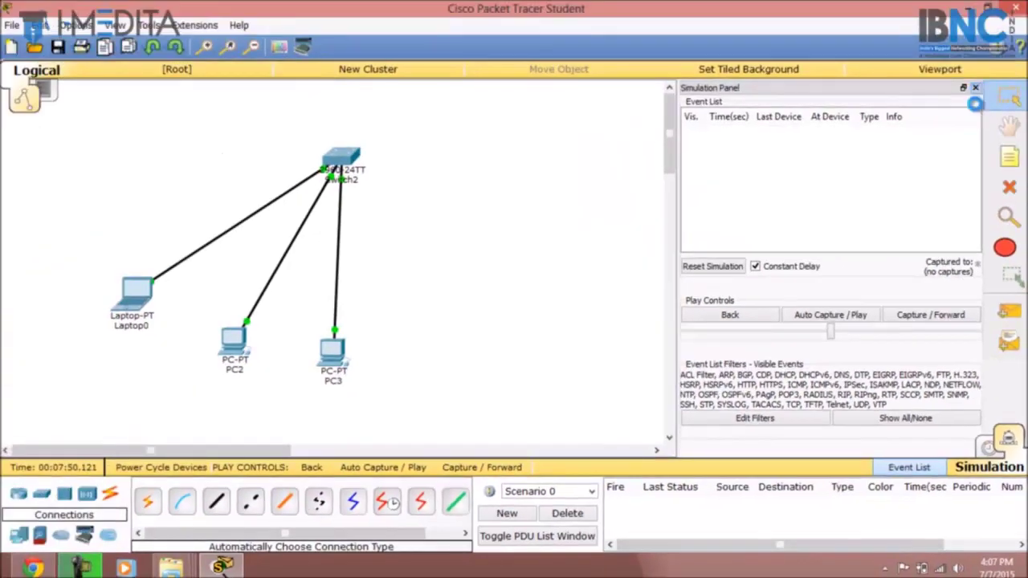
pyautogui.click(975, 88)
pyautogui.click(1008, 312)
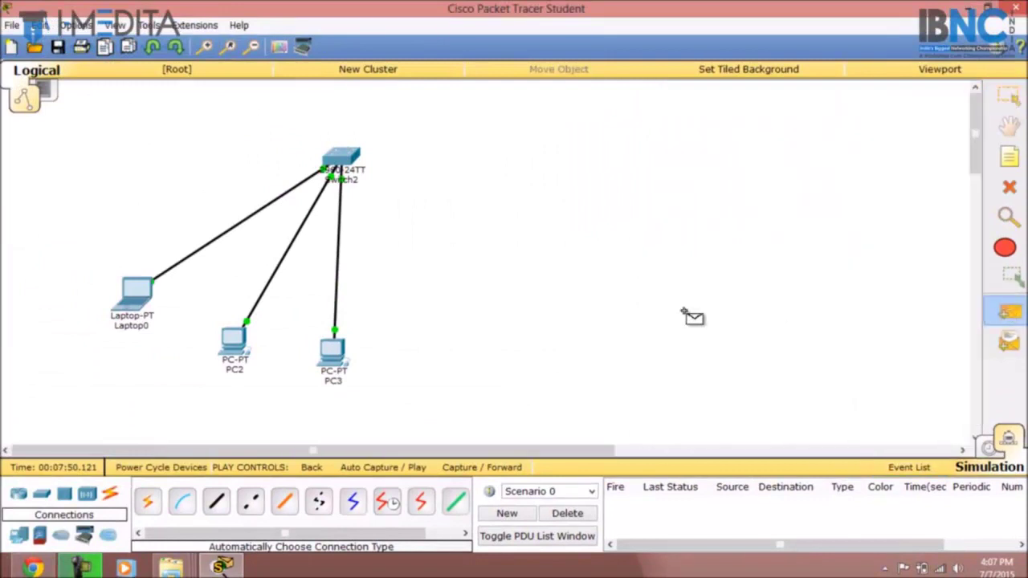
pyautogui.click(236, 340)
pyautogui.click(332, 354)
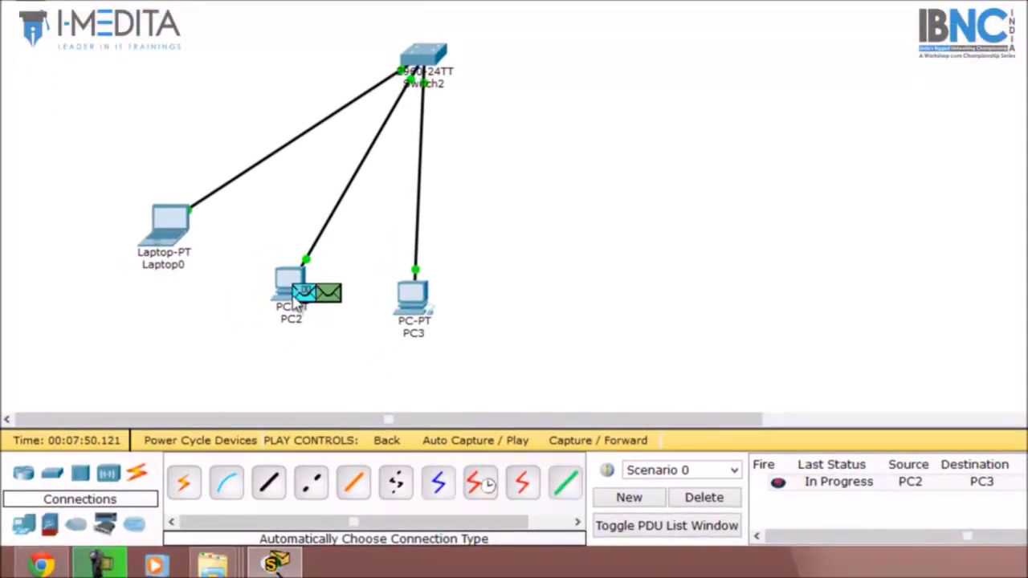
# Step: Step the simulation forward one capture at a time until the PDU's reply returns to PC2, and delete the scenario
pyautogui.click(624, 447)
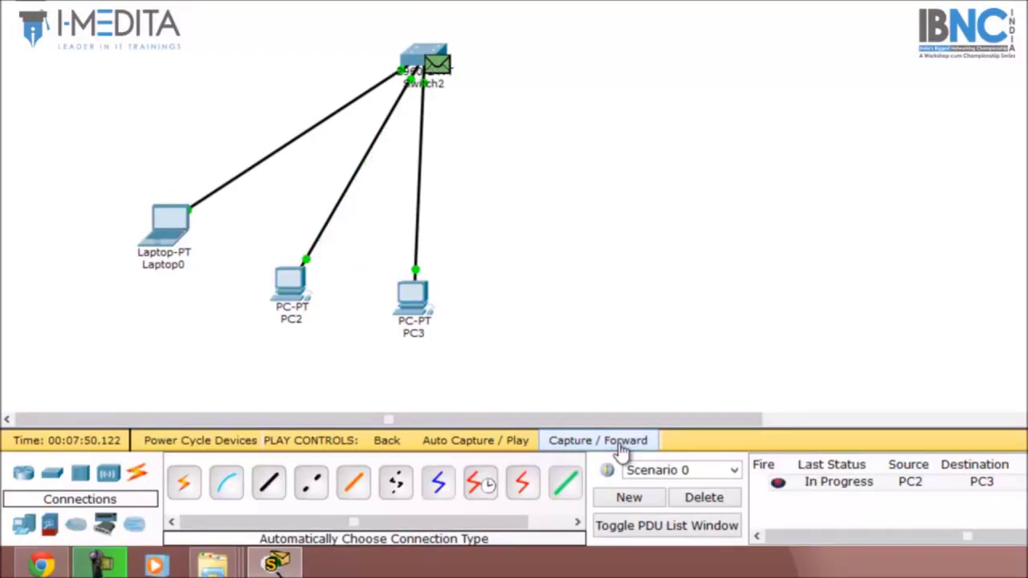
pyautogui.click(623, 448)
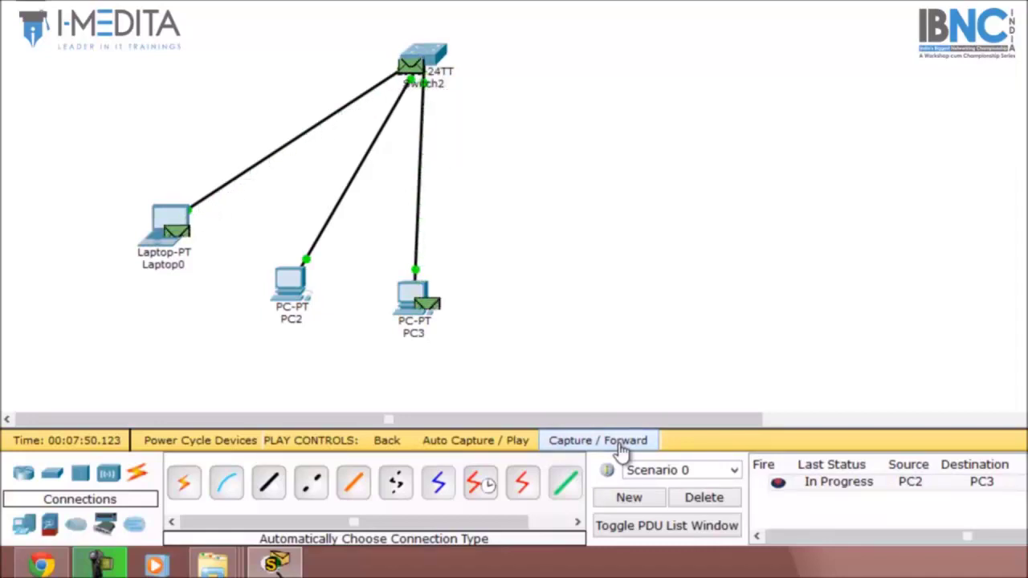
pyautogui.click(623, 448)
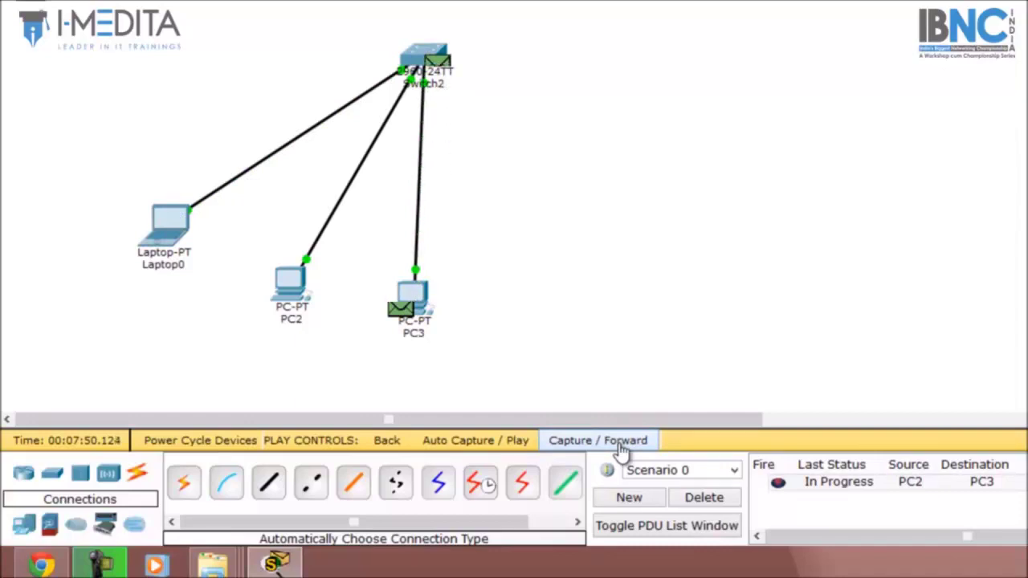
pyautogui.click(623, 448)
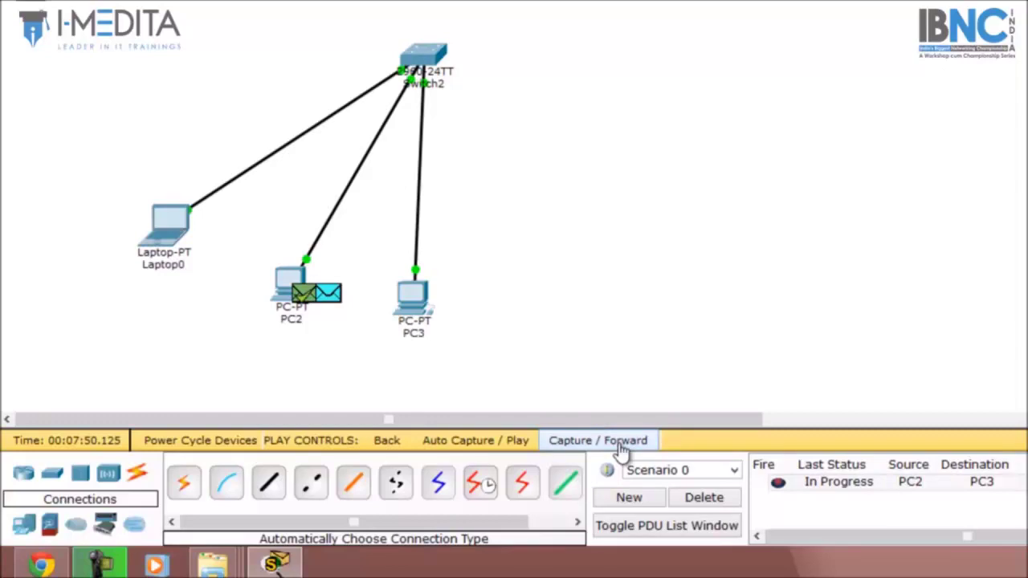
pyautogui.click(622, 441)
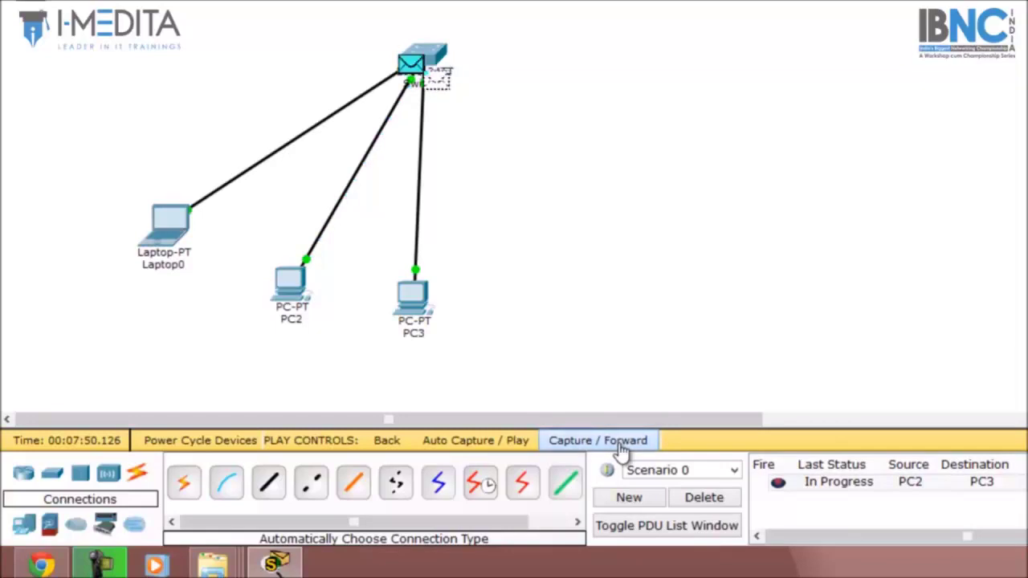
pyautogui.click(622, 441)
pyautogui.click(622, 441)
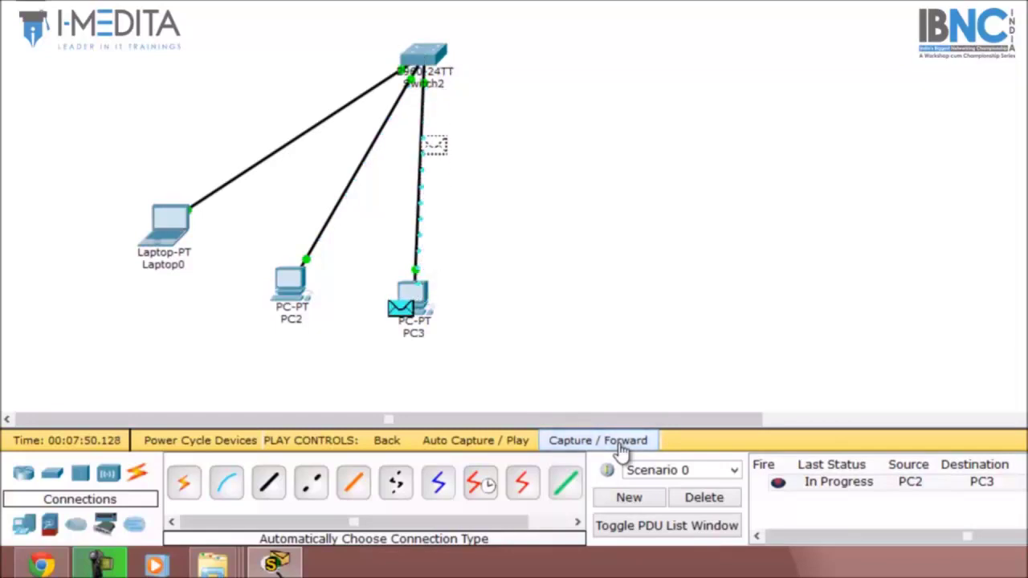
pyautogui.click(620, 446)
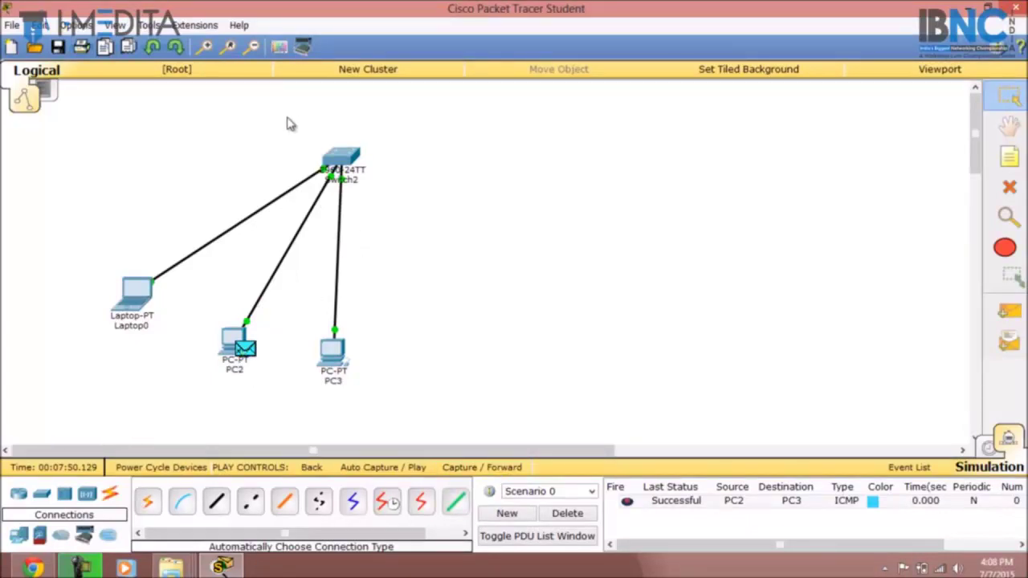
pyautogui.moveTo(291, 123); pyautogui.dragTo(432, 245)
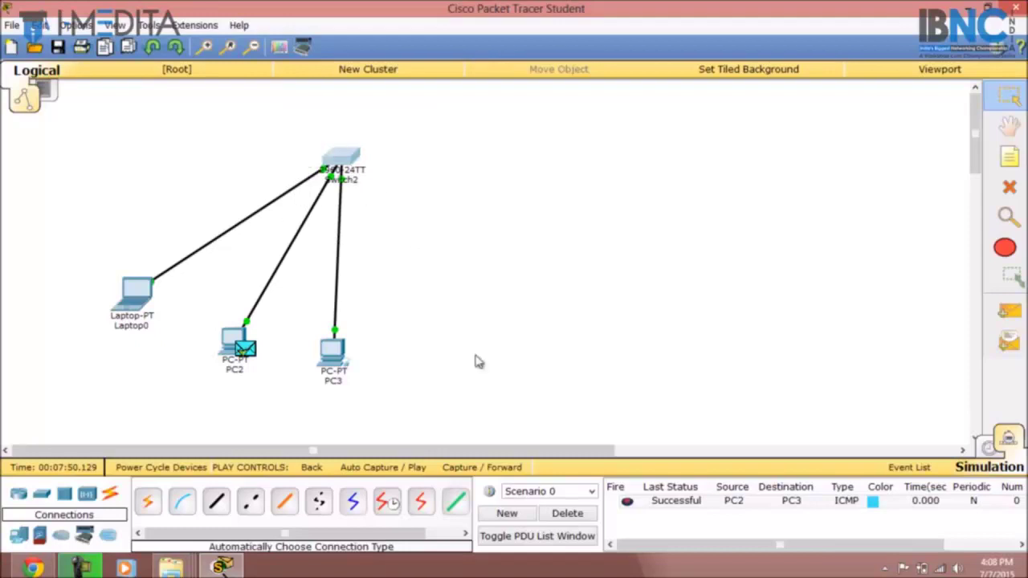
pyautogui.click(574, 520)
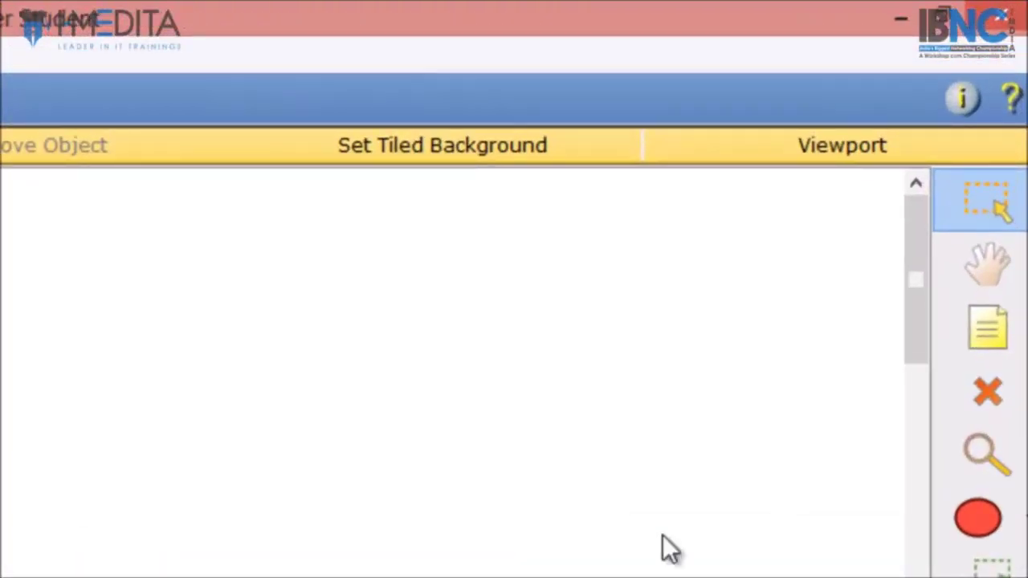
# Step: Place a text note reading PDU on the empty workspace beside the switched network
pyautogui.click(985, 347)
pyautogui.click(165, 457)
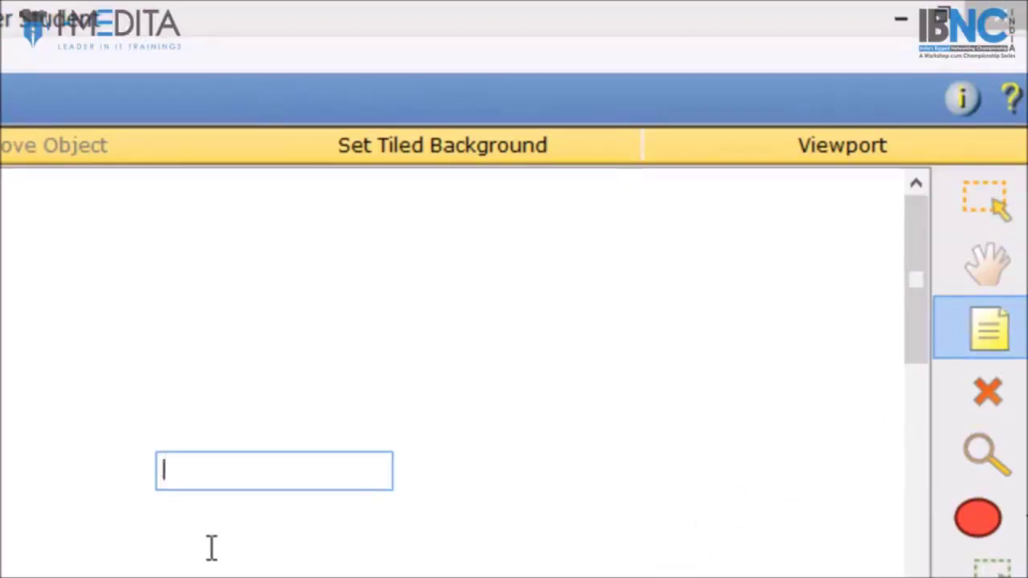
pyautogui.write('PDU')
pyautogui.click(211, 548)
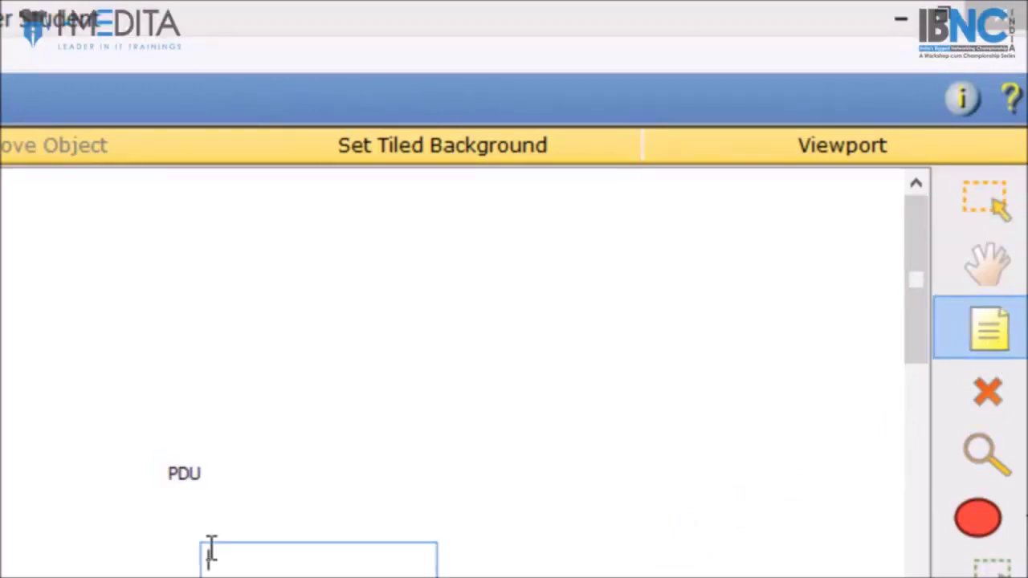
pyautogui.press('Escape')
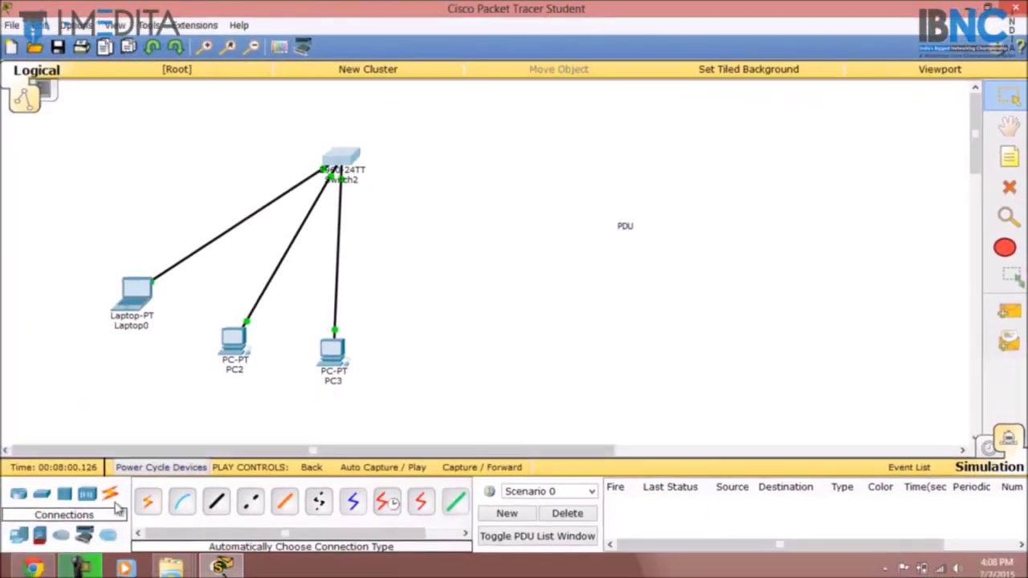
# Step: Add an 1841 router between the network and the PDU note, with two generic PCs below it
pyautogui.click(19, 494)
pyautogui.moveTo(148, 501); pyautogui.dragTo(517, 231)
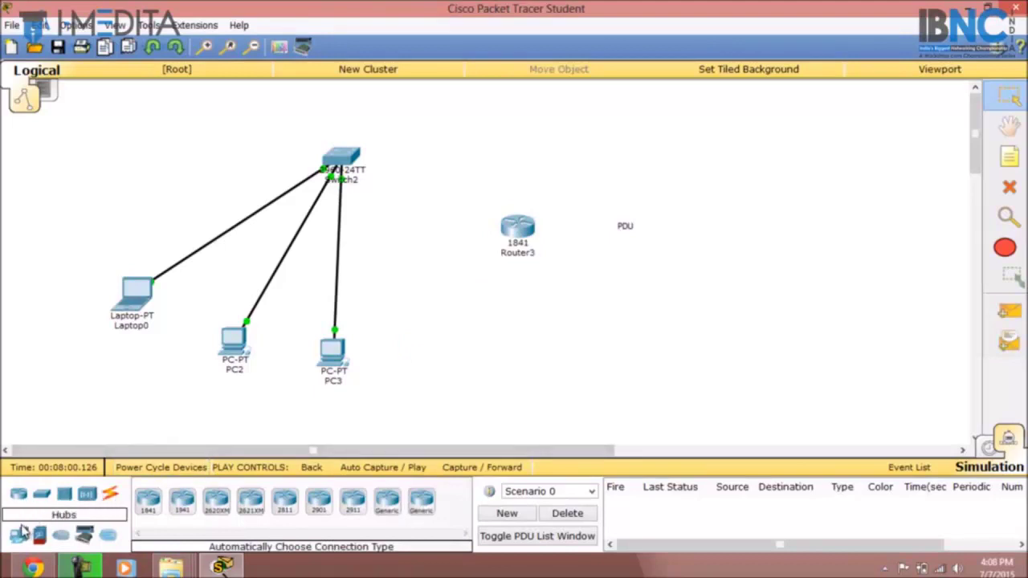
pyautogui.click(19, 534)
pyautogui.moveTo(148, 502); pyautogui.dragTo(522, 326)
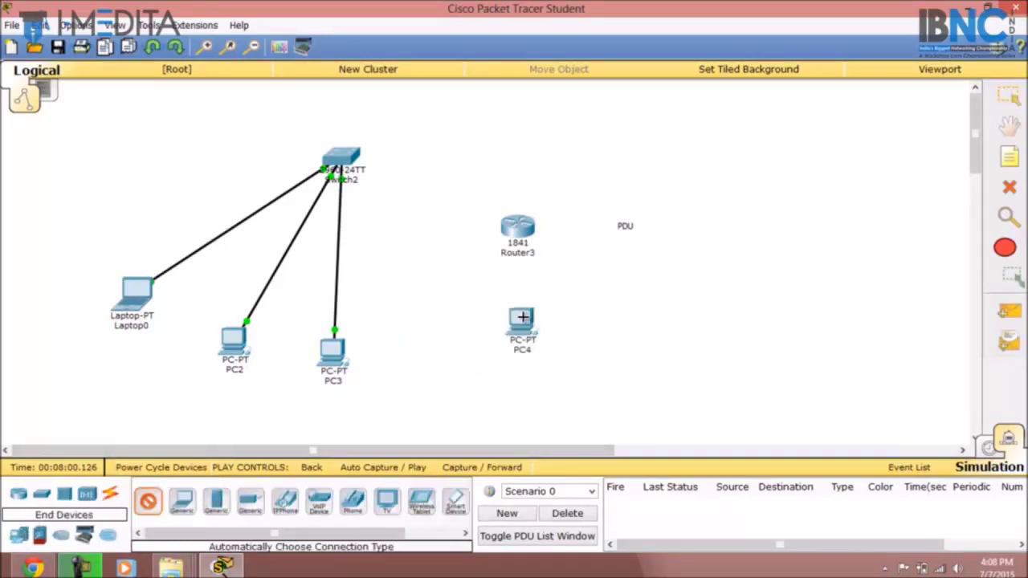
pyautogui.click(148, 502)
pyautogui.click(446, 333)
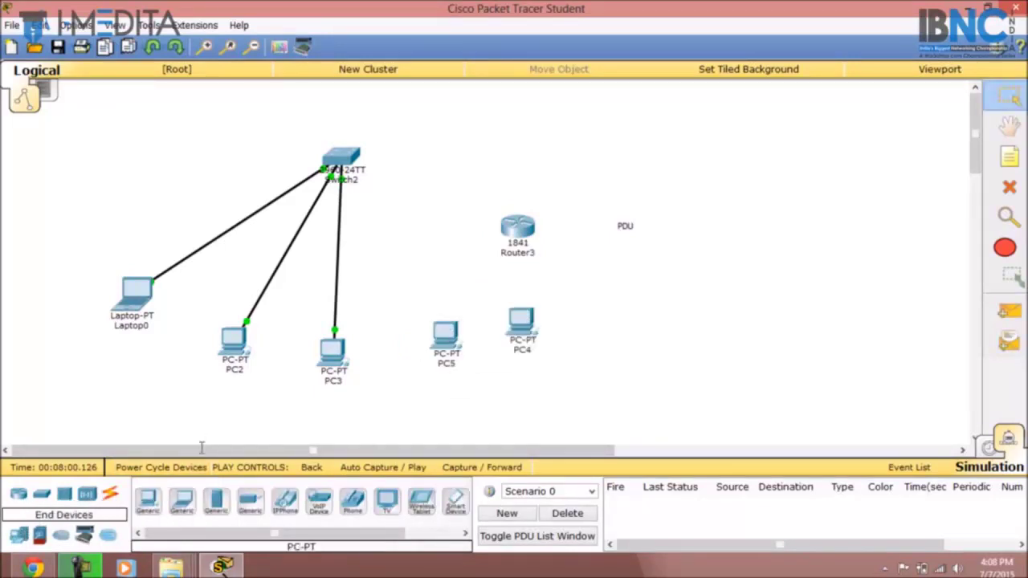
# Step: Cable the 1841 router to PC5 and PC4 using automatically chosen connections
pyautogui.click(110, 493)
pyautogui.click(148, 501)
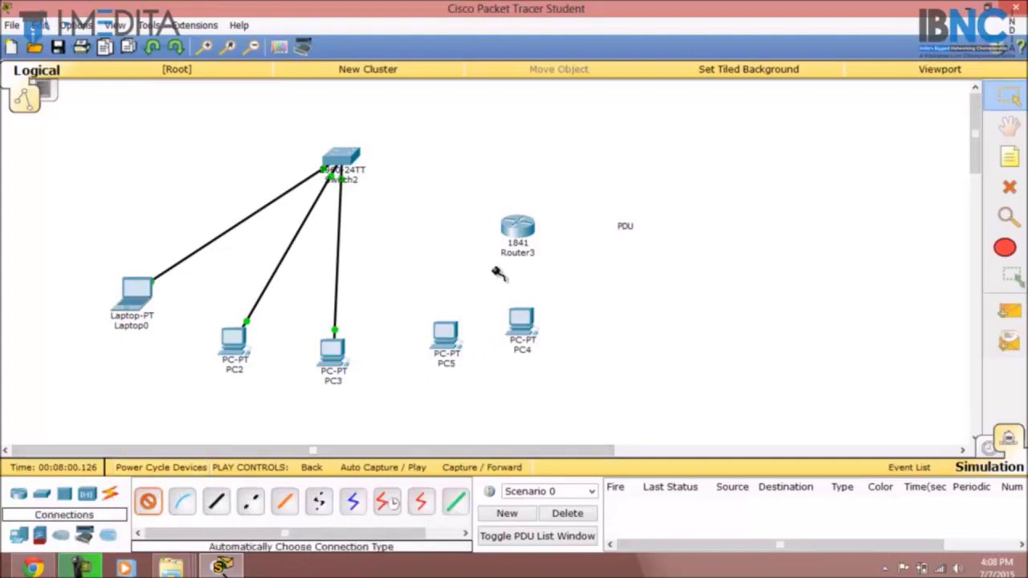
pyautogui.click(512, 243)
pyautogui.click(449, 334)
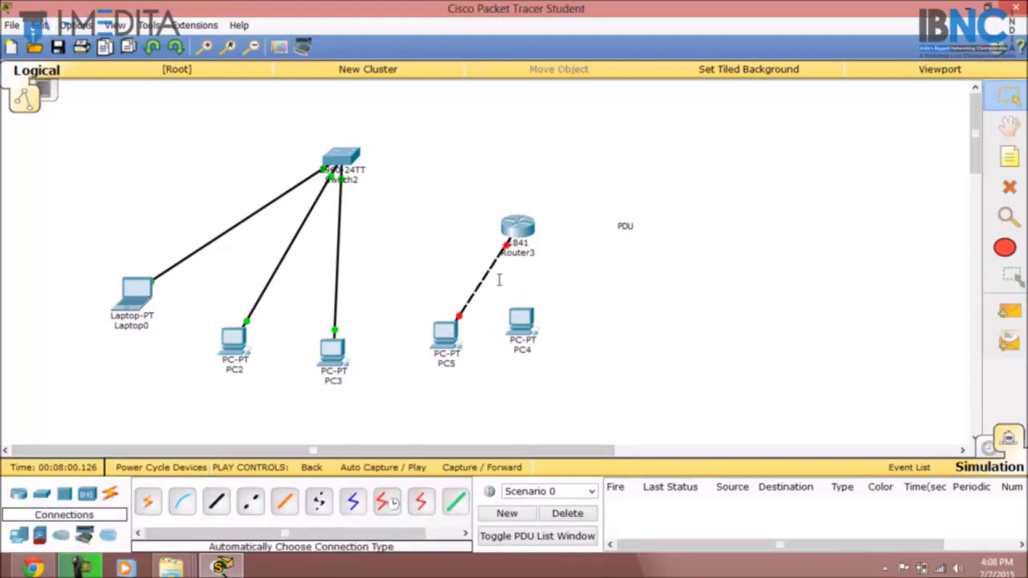
pyautogui.click(148, 502)
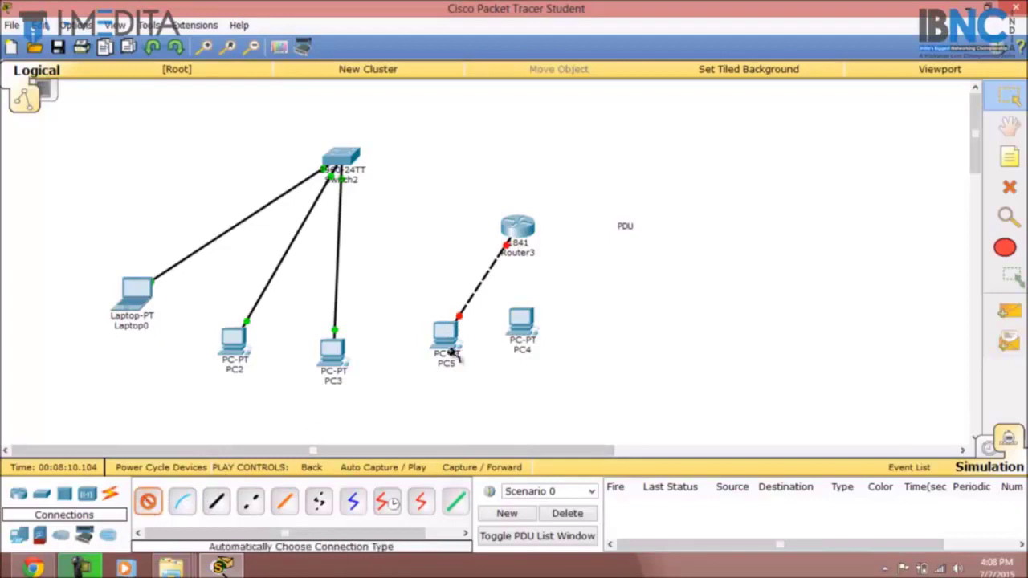
pyautogui.click(517, 231)
pyautogui.click(523, 321)
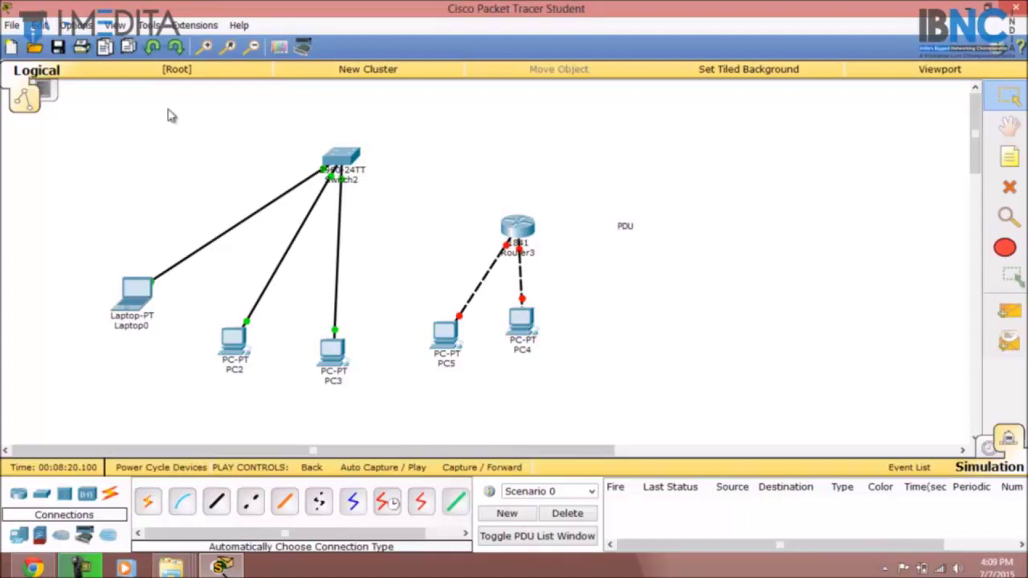
# Step: Examine the devices in the physical workspace's Main Wiring Closet and return to the logical workspace
pyautogui.click(57, 98)
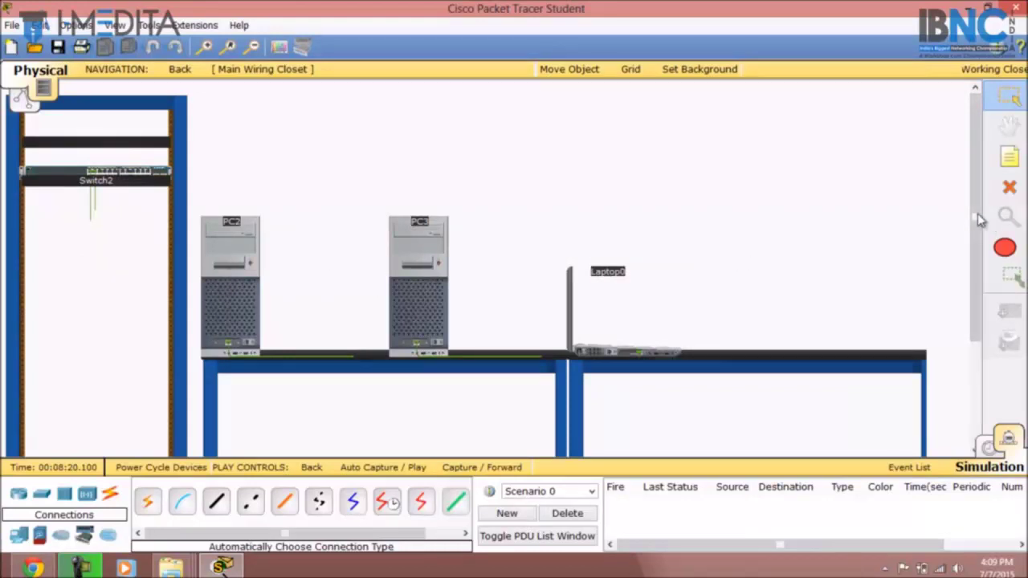
pyautogui.moveTo(979, 221); pyautogui.dragTo(978, 357)
pyautogui.scroll(3, 969, 366)
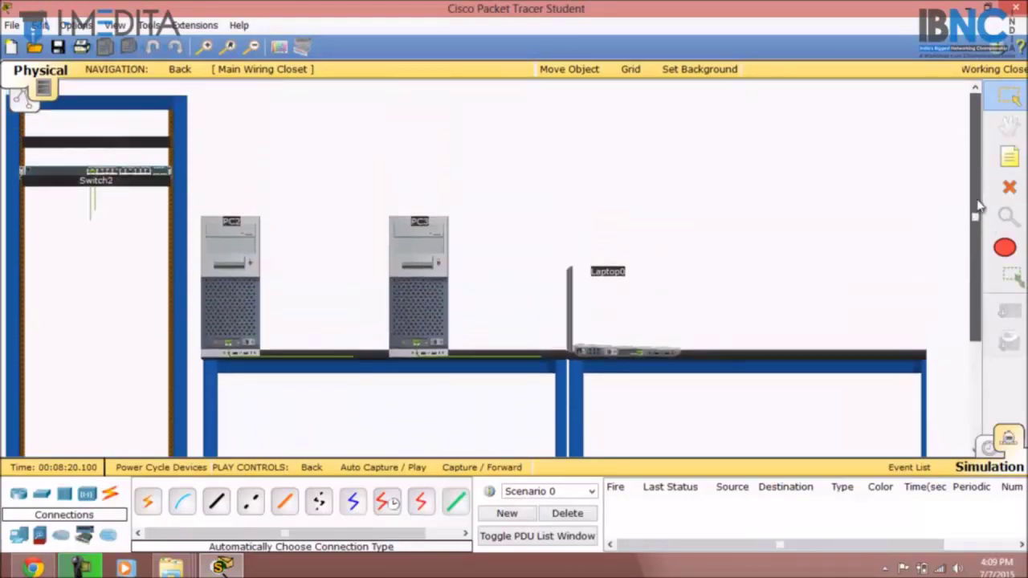
pyautogui.click(24, 105)
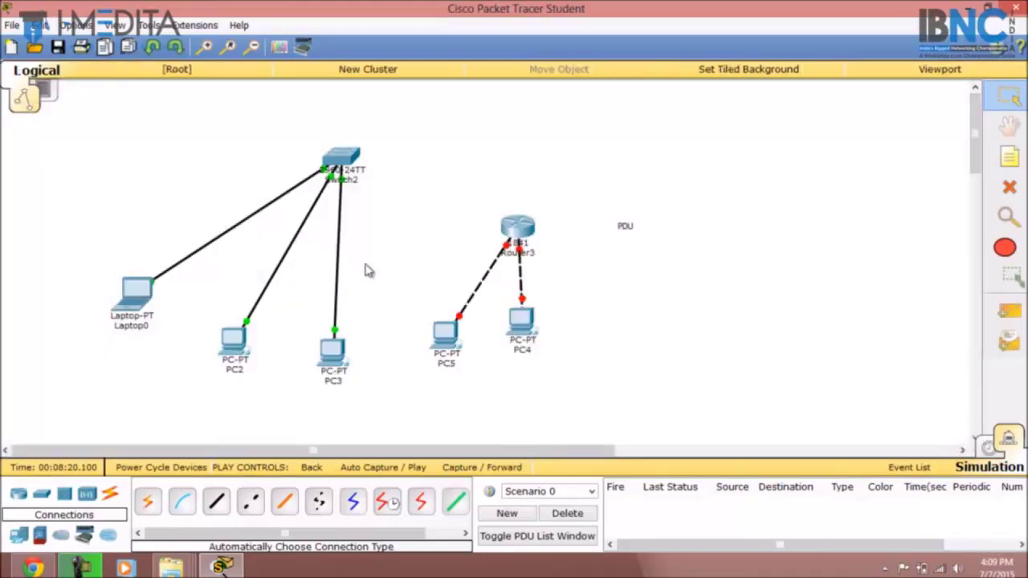